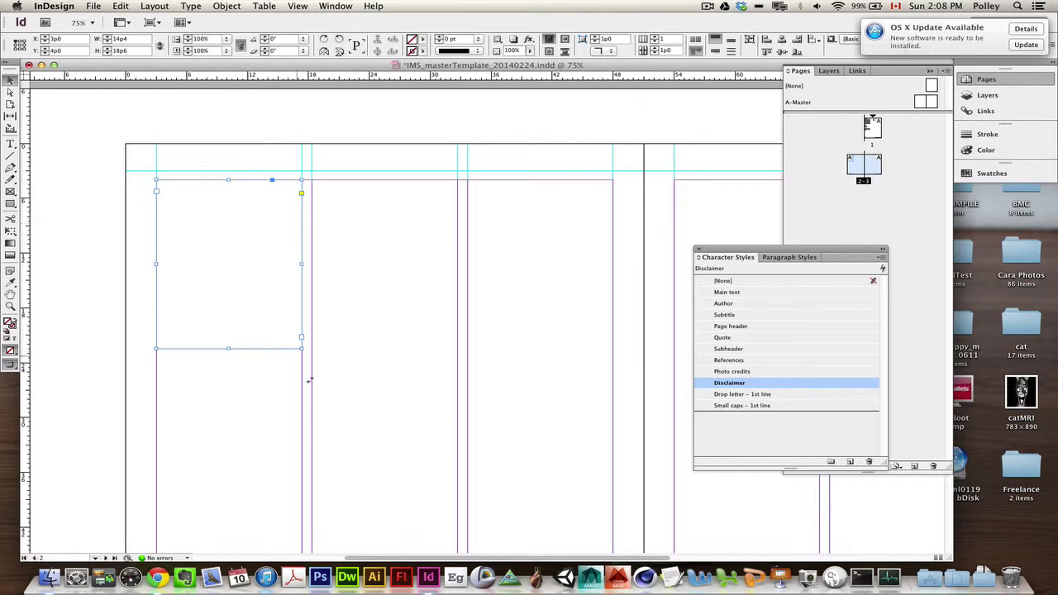
Step: Stretch the empty first-column frame taller, then switch to Chrome's Hipster Ipsum page
drag(228, 349, 228, 417)
click(158, 567)
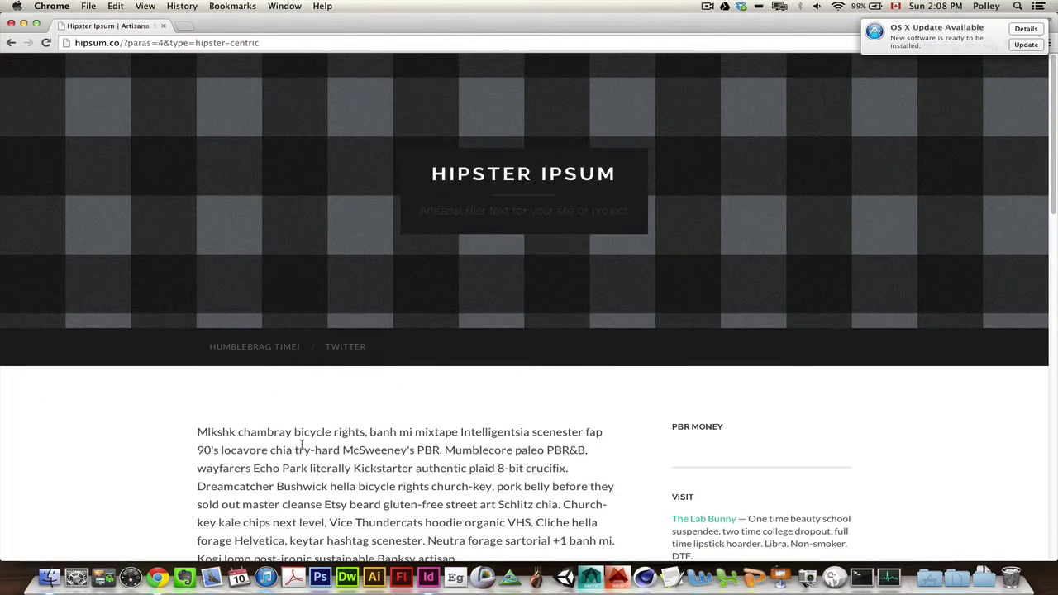
Step: Copy the first Hipster Ipsum paragraph from hipsum.co and go back to InDesign
scroll(319, 463, down, 5)
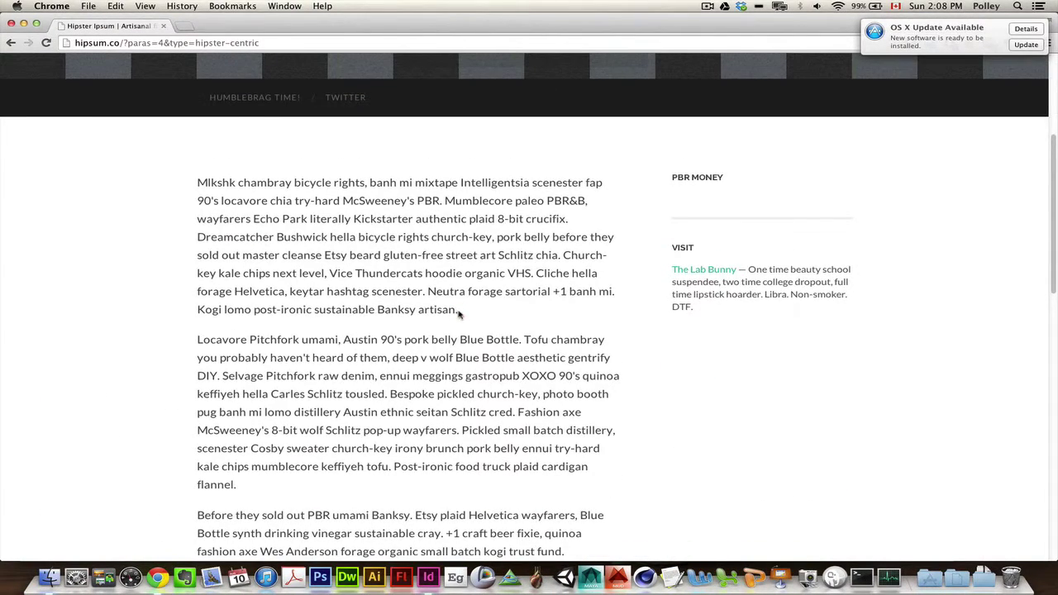
drag(460, 312, 188, 177)
key(cmd+c)
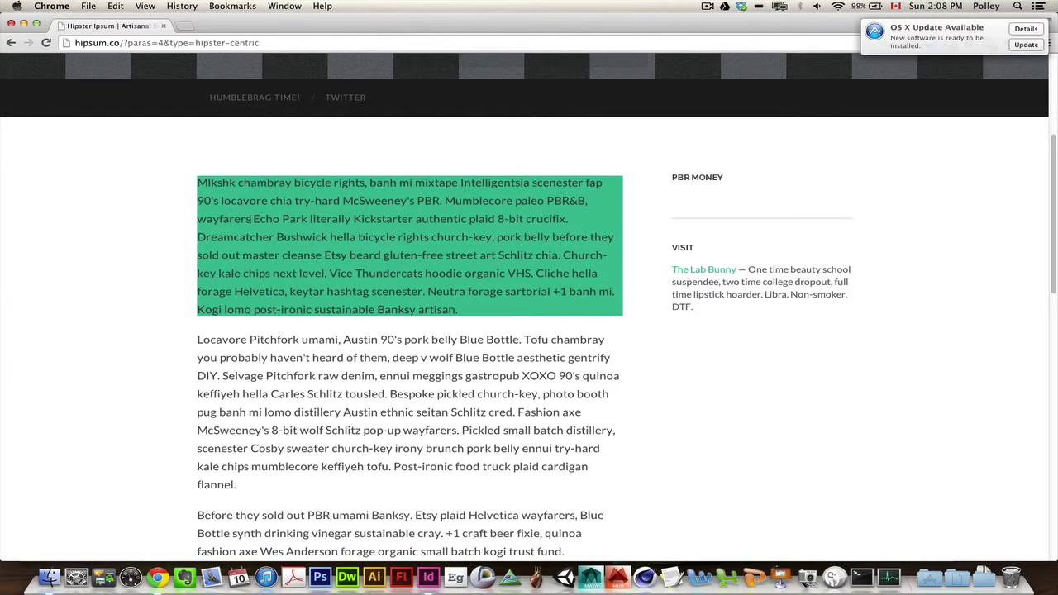
click(427, 577)
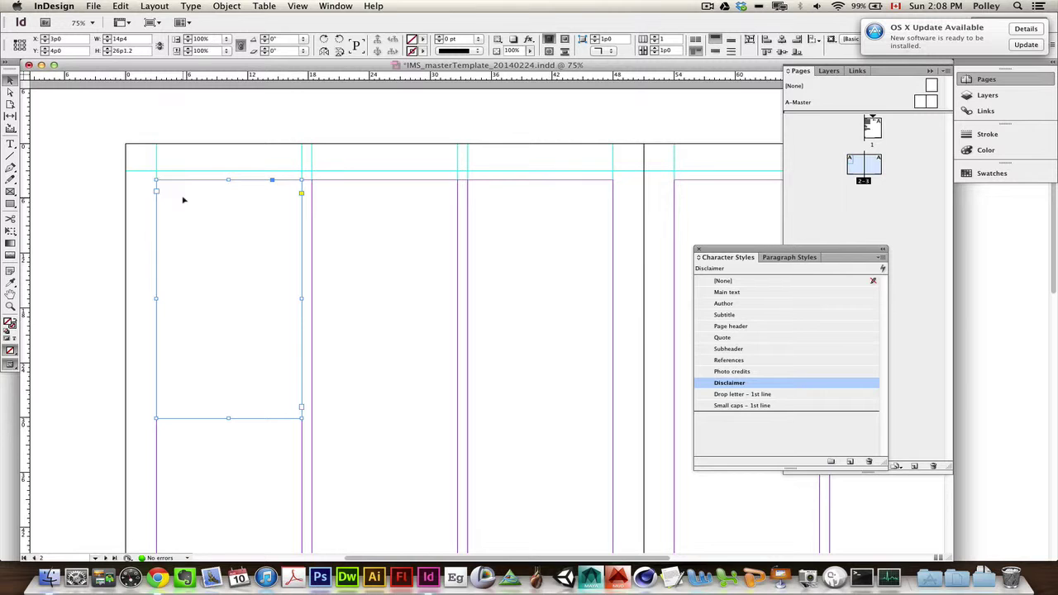
Step: Paste the paragraph at the top of column one and enlarge its frame to show all text
key(cmd+v)
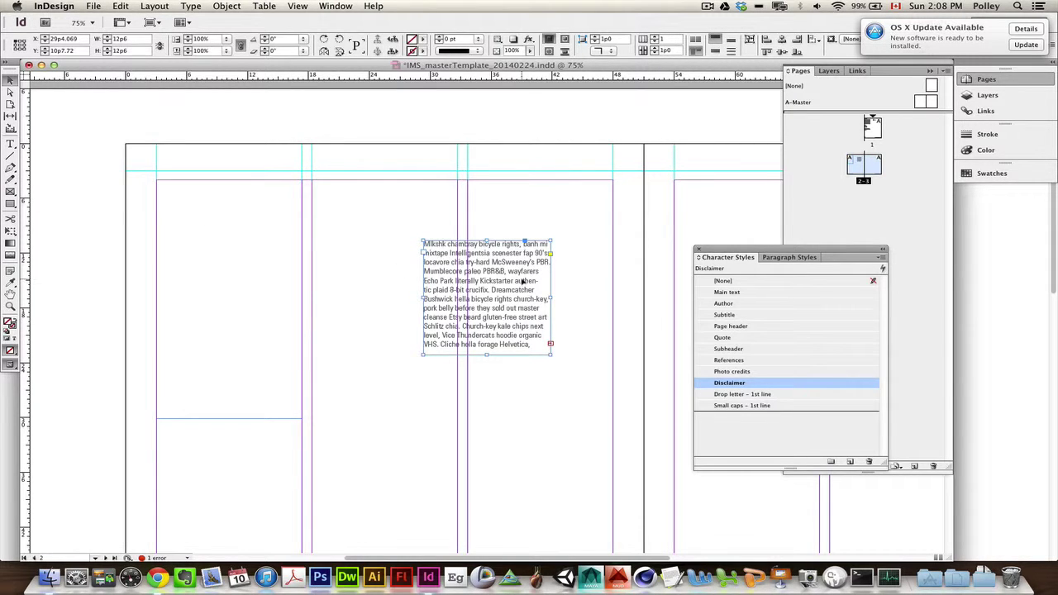
drag(523, 282, 256, 221)
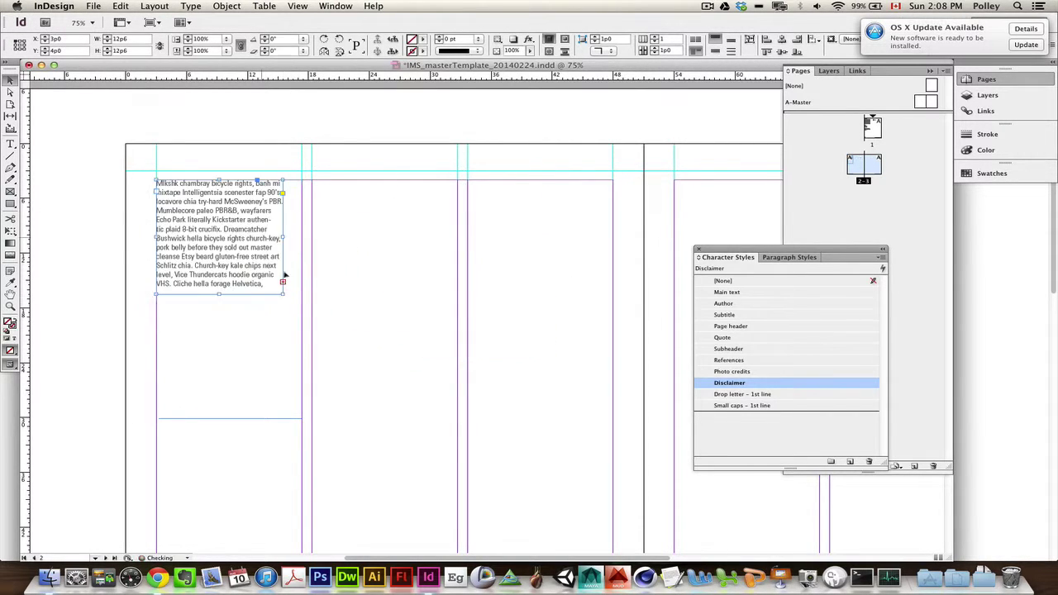
drag(283, 295, 301, 380)
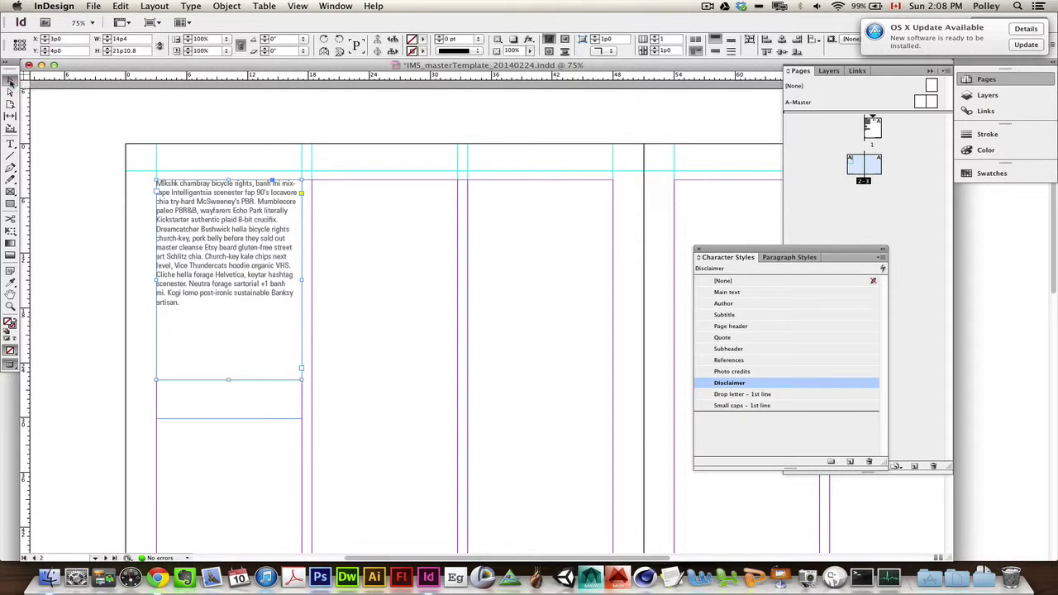
click(327, 278)
click(213, 265)
click(789, 258)
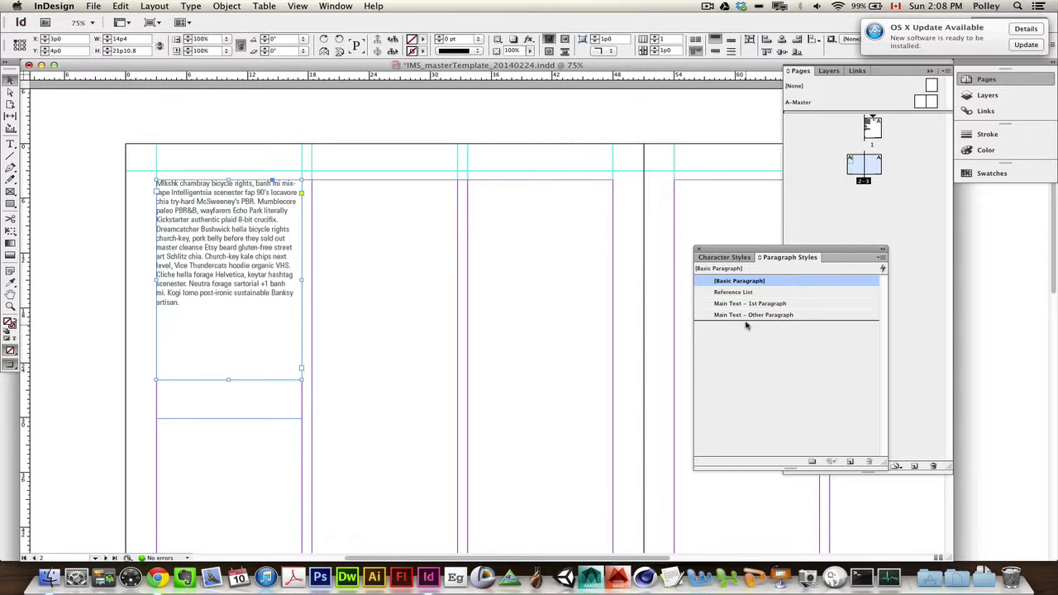
Step: Apply Main Text – 1st Paragraph with drop cap, shorten the frame, and paste a copy into column two
click(759, 306)
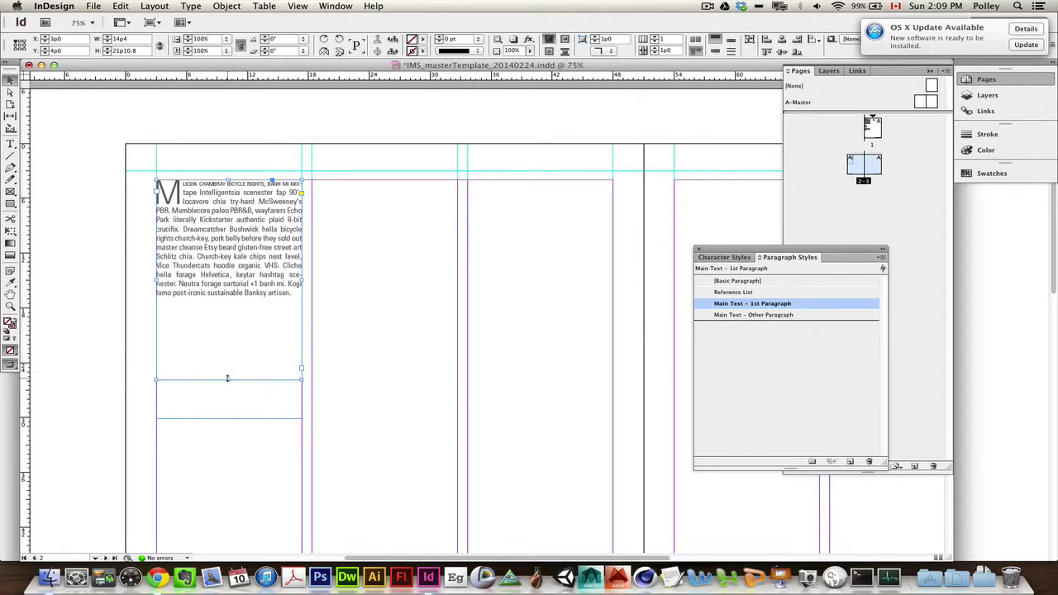
drag(227, 379, 231, 310)
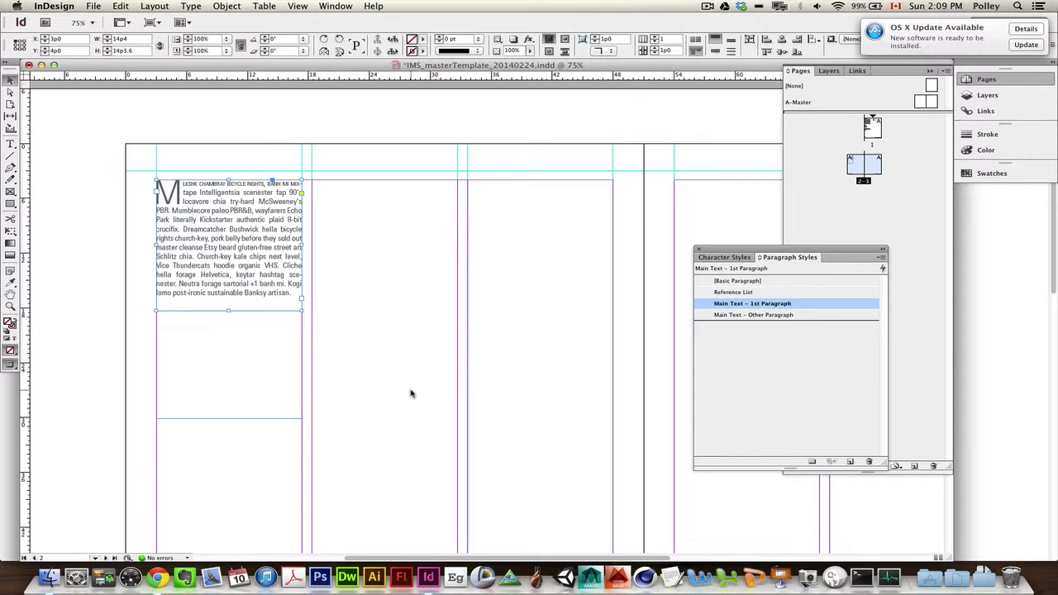
key(super+v)
drag(496, 301, 456, 249)
Step: Extend the column-two frame to show all text, align its top to the margin, and apply Main Text – Other Paragraph
drag(382, 307, 384, 356)
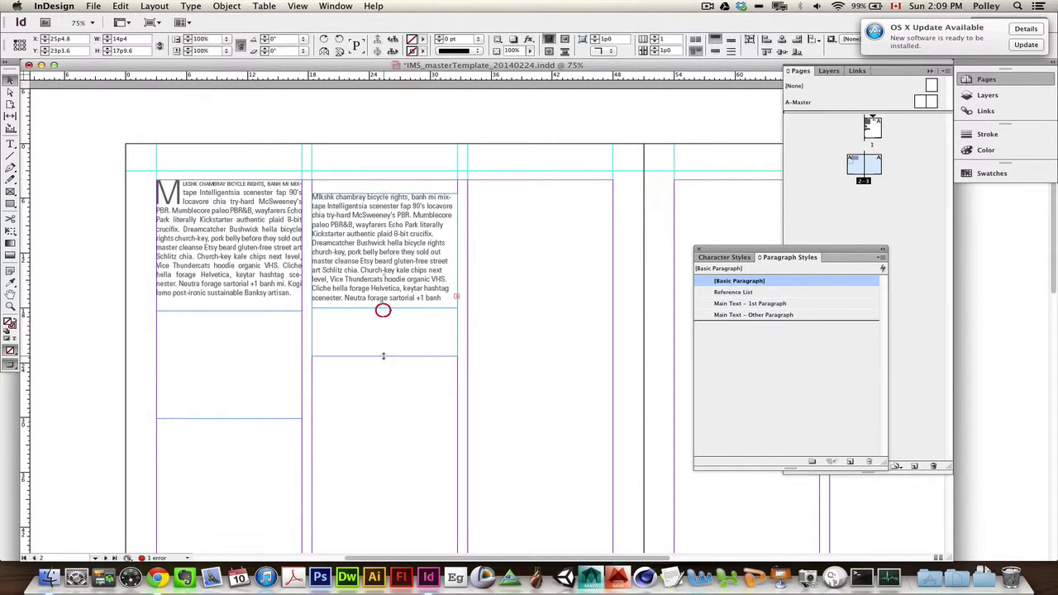
drag(405, 252, 406, 238)
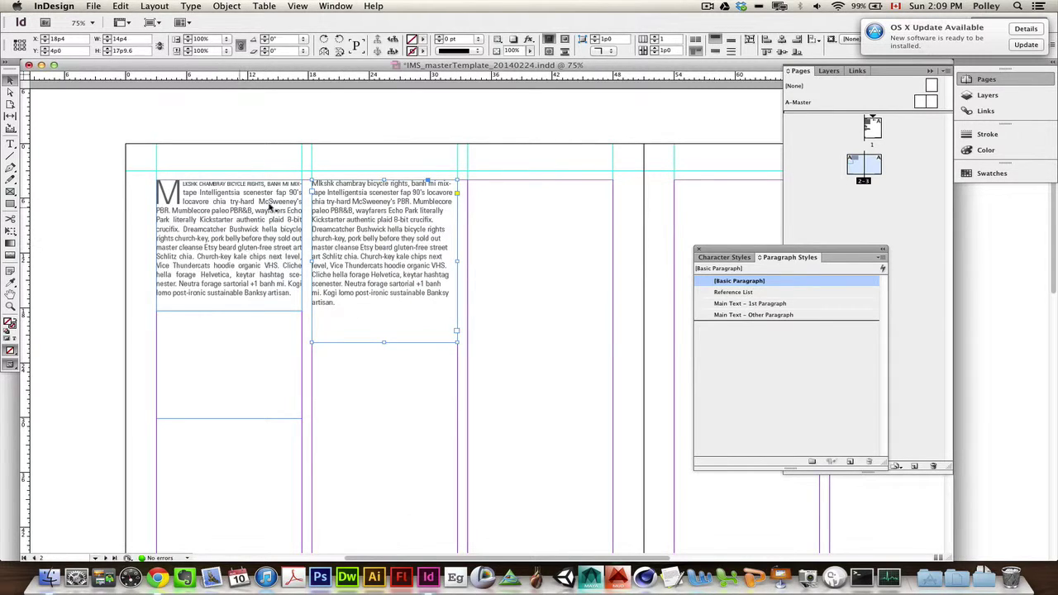
click(761, 318)
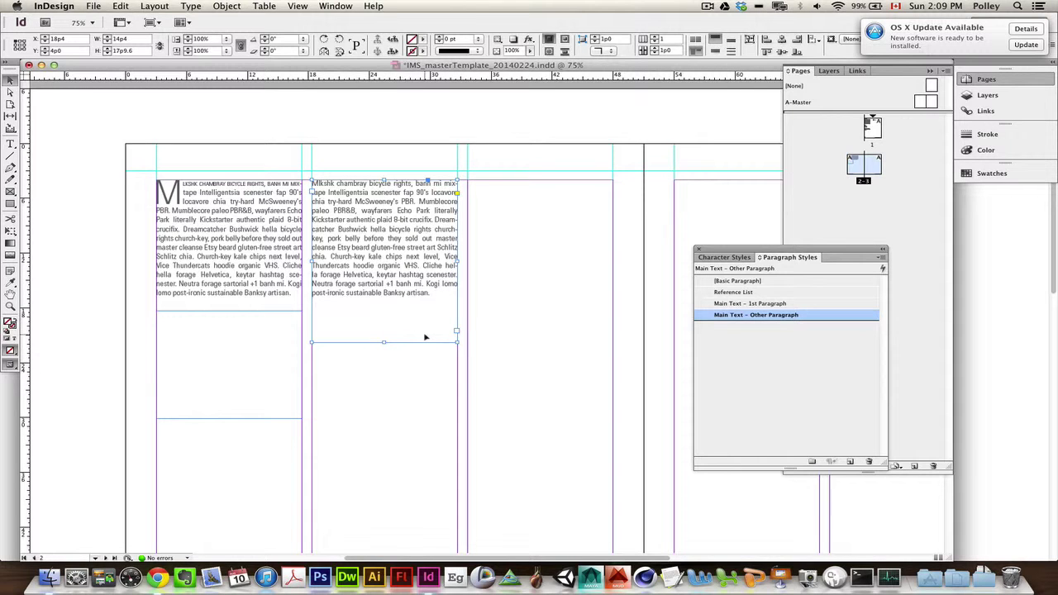
scroll(425, 338, down, 2)
scroll(425, 337, up, 3)
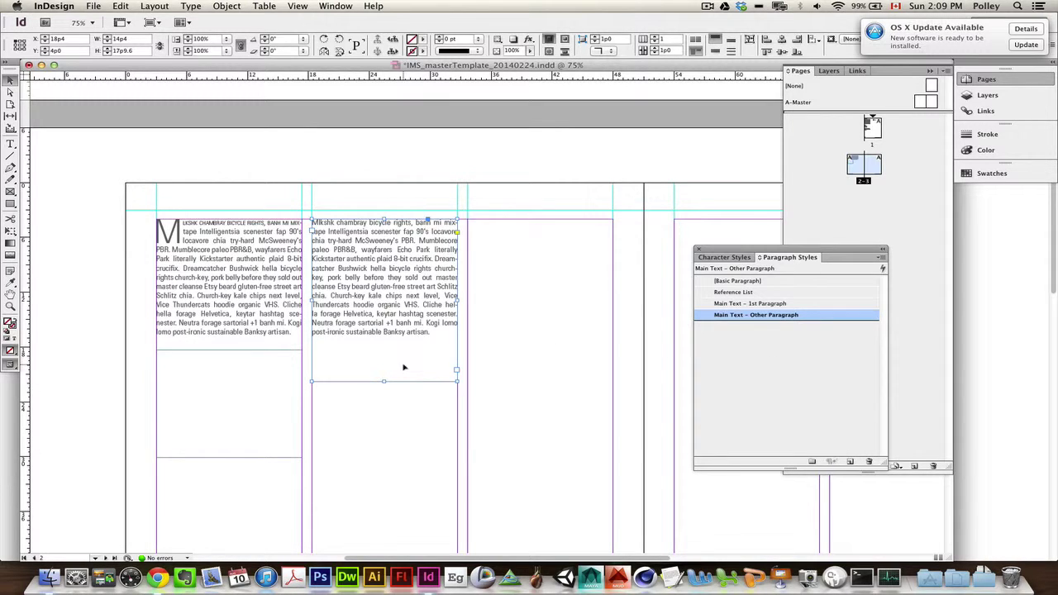
scroll(404, 366, down, 3)
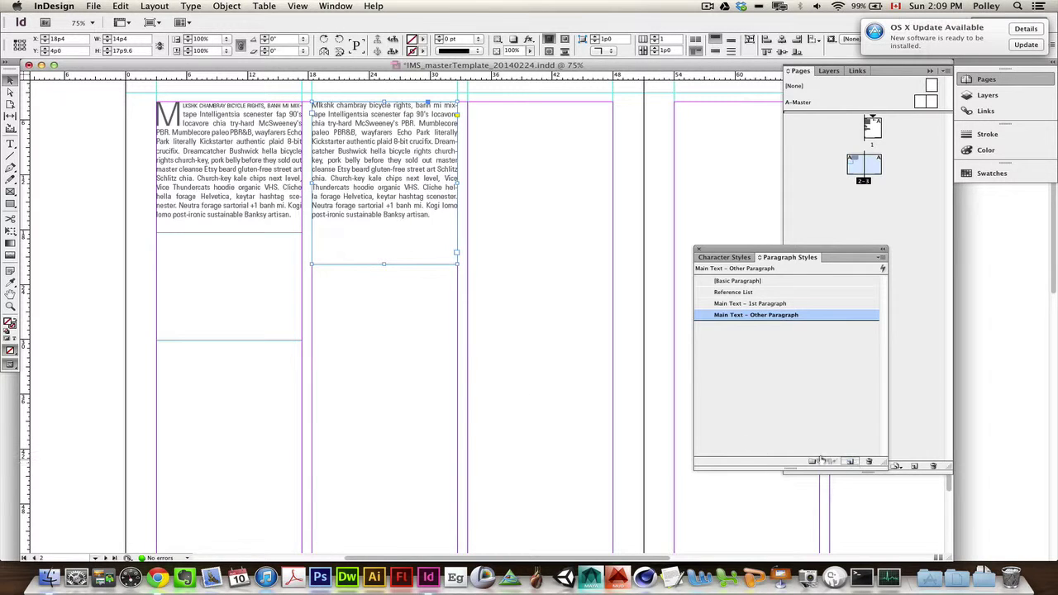
scroll(473, 357, up, 1)
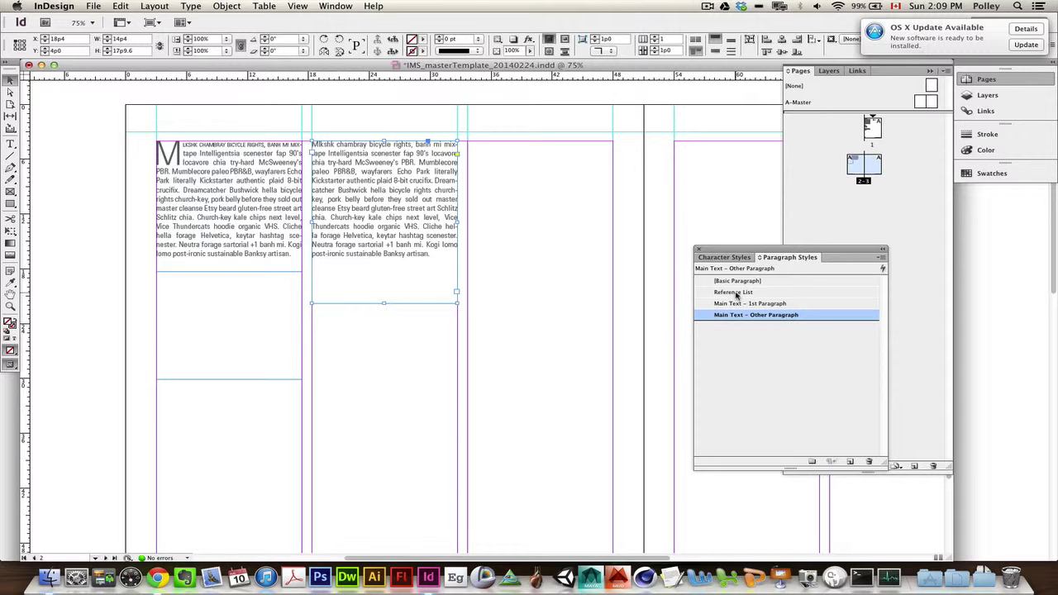
Step: Compare Reference List and Basic Paragraph styles, then keep Main Text – Other Paragraph for column two
click(734, 293)
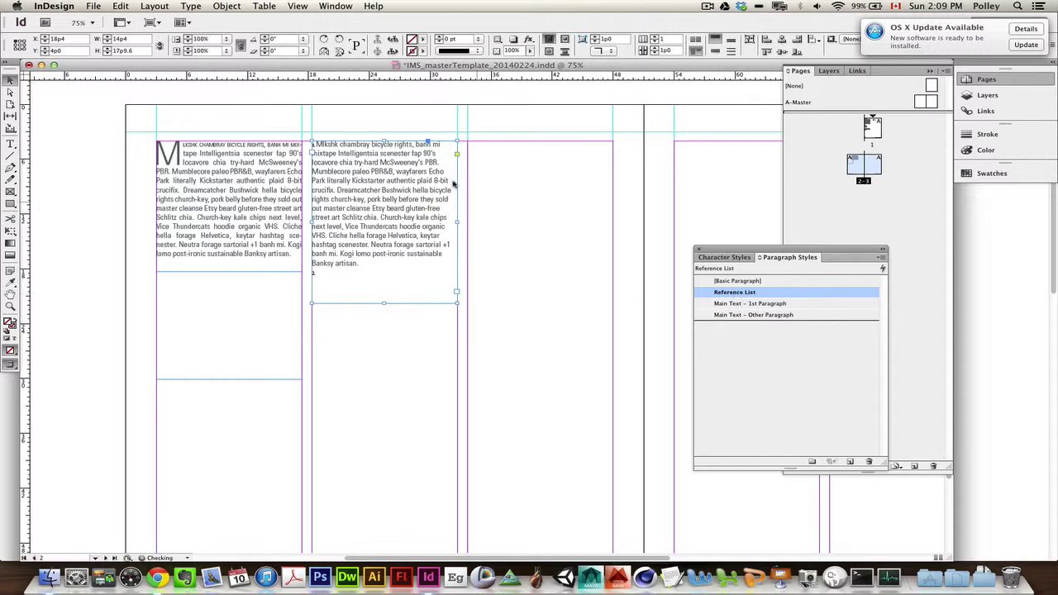
click(757, 283)
click(766, 316)
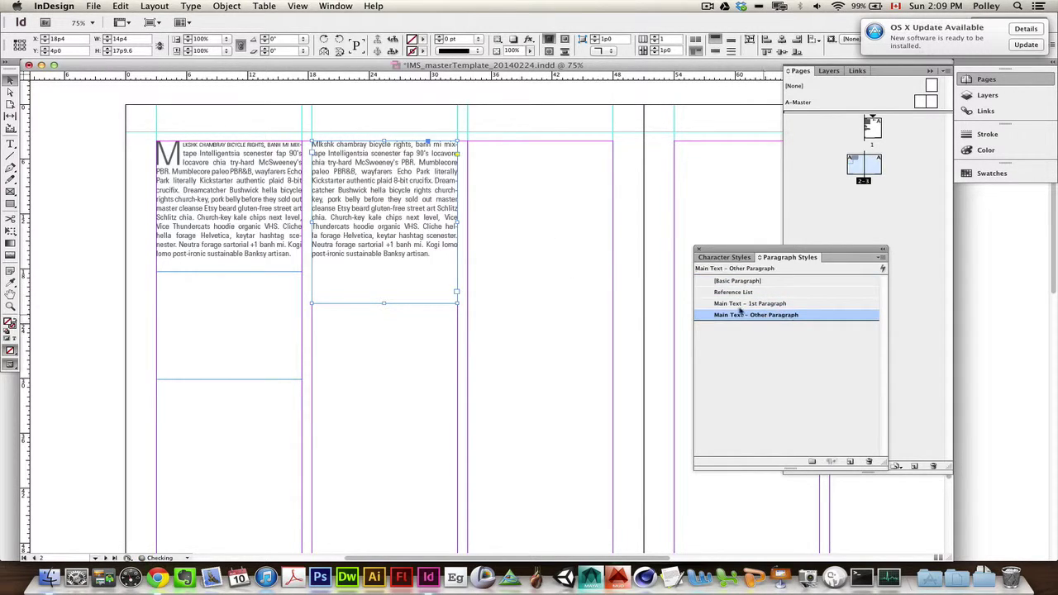
scroll(525, 275, up, 2)
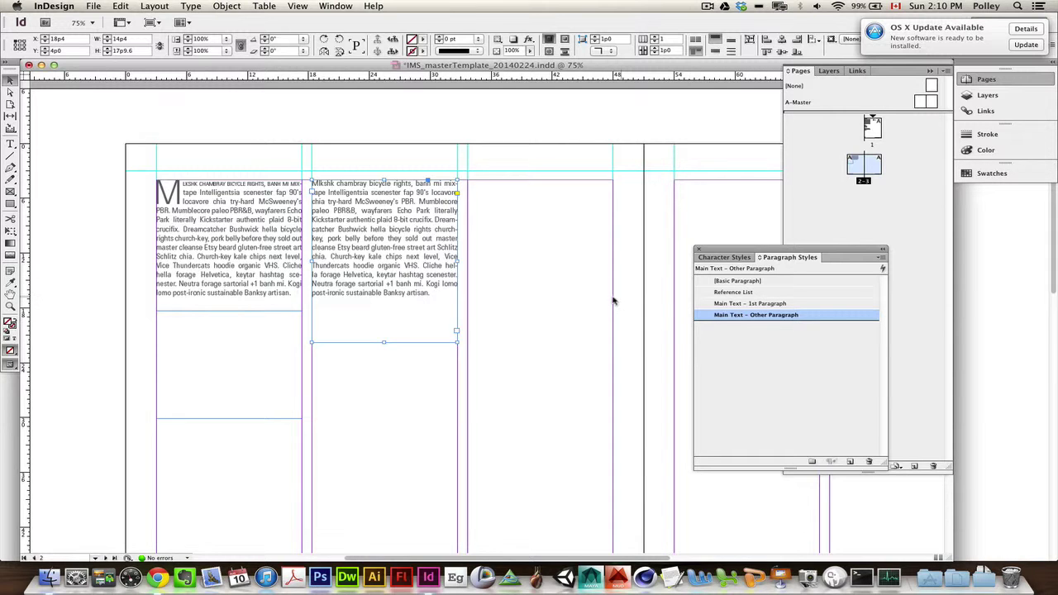
scroll(616, 302, up, 15)
scroll(615, 301, right, 5)
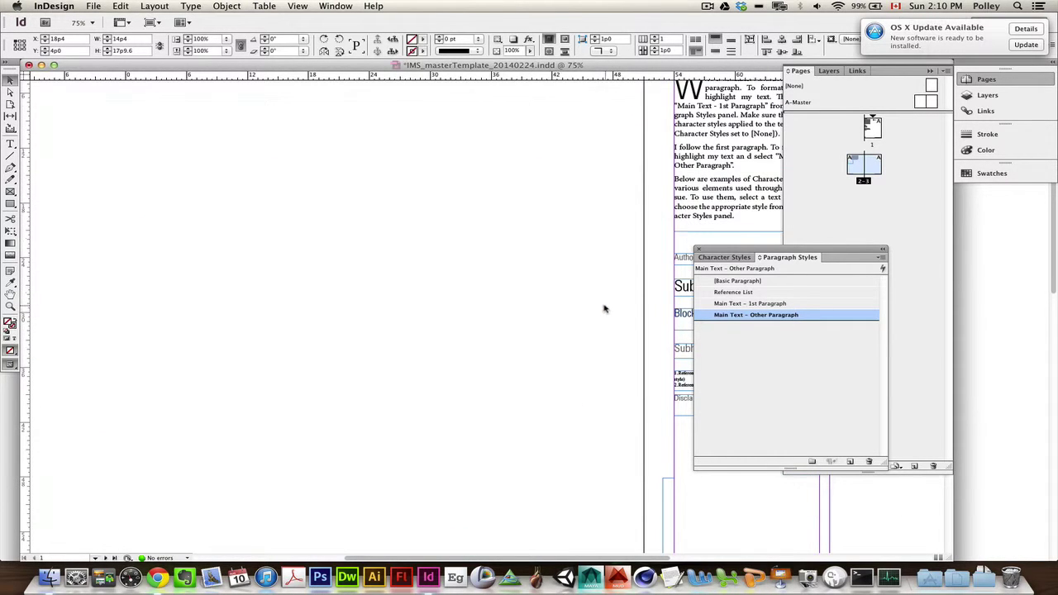
scroll(630, 285, right, 6)
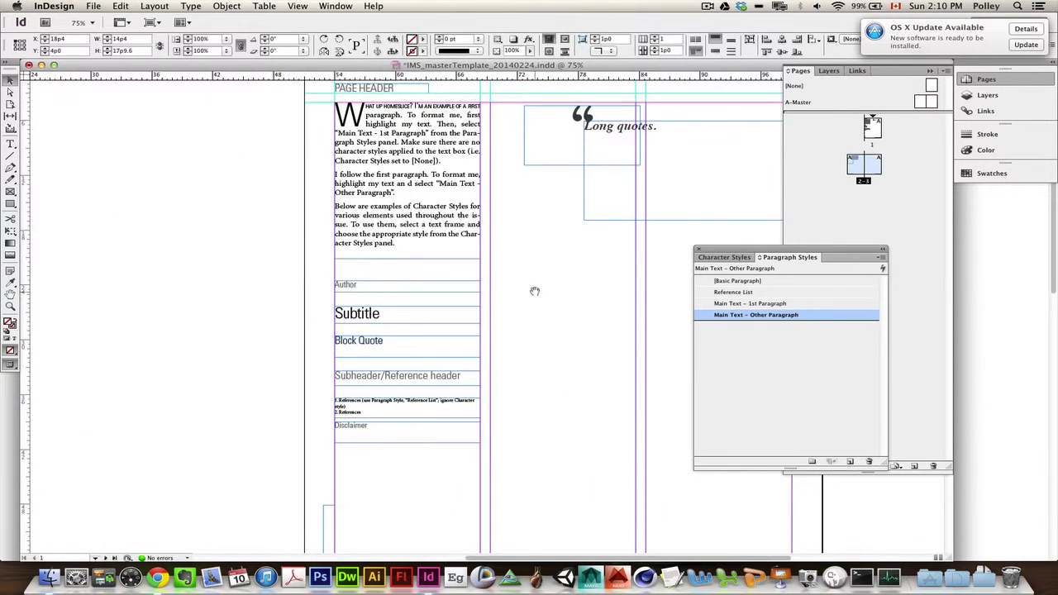
drag(536, 290, 484, 314)
drag(560, 282, 530, 291)
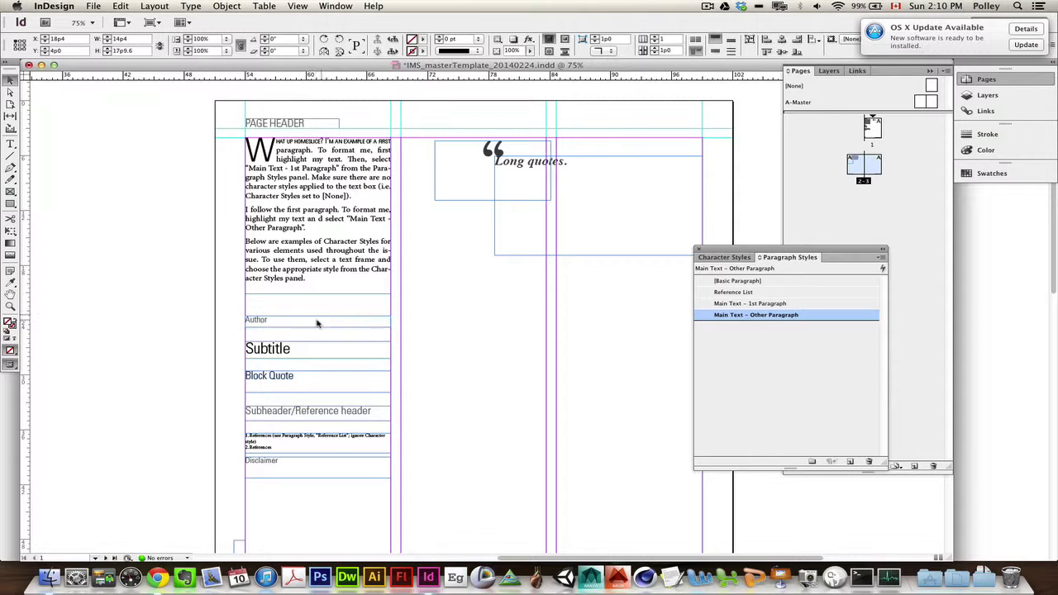
scroll(309, 336, down, 3)
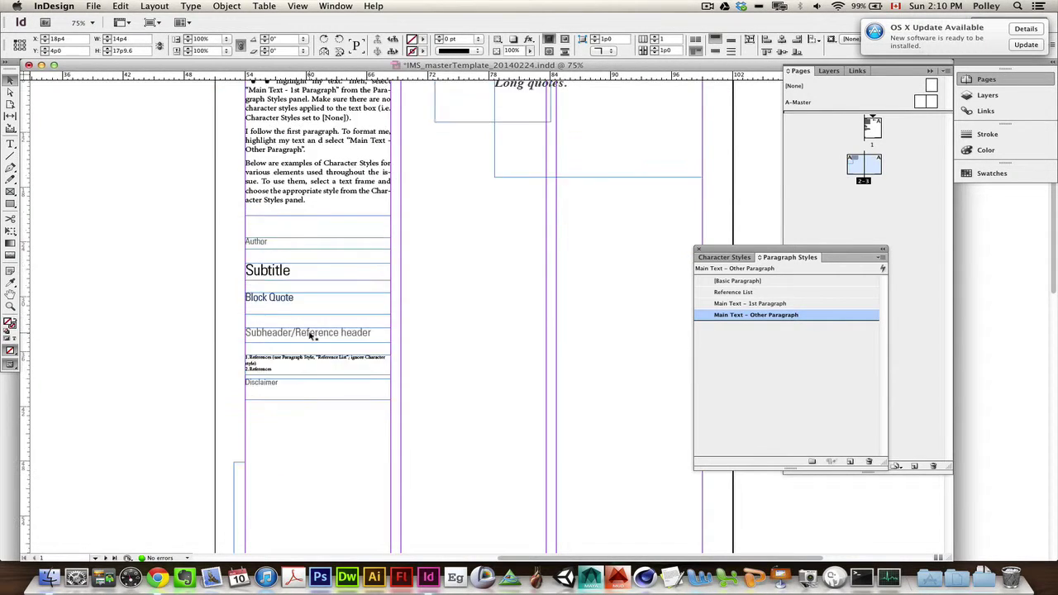
scroll(313, 335, up, 2)
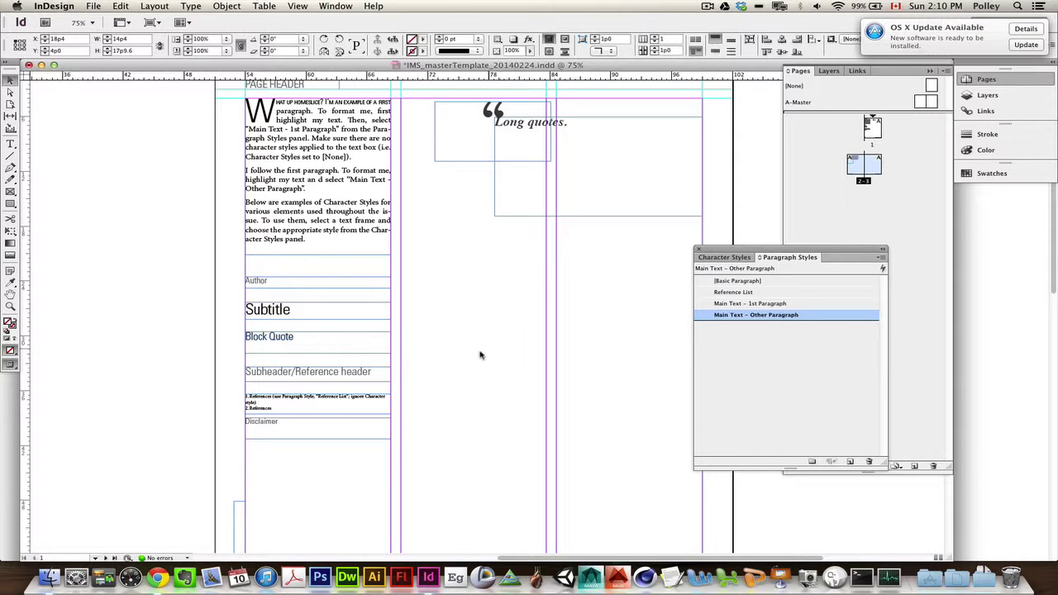
click(724, 259)
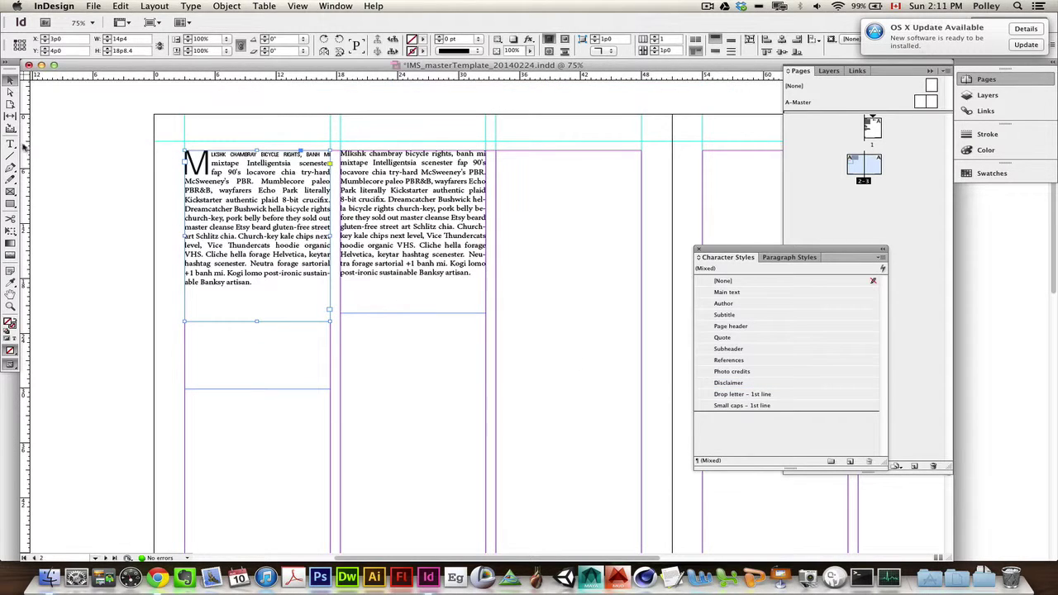
Step: Draw a new text frame under column two's text and type the author's name
click(10, 144)
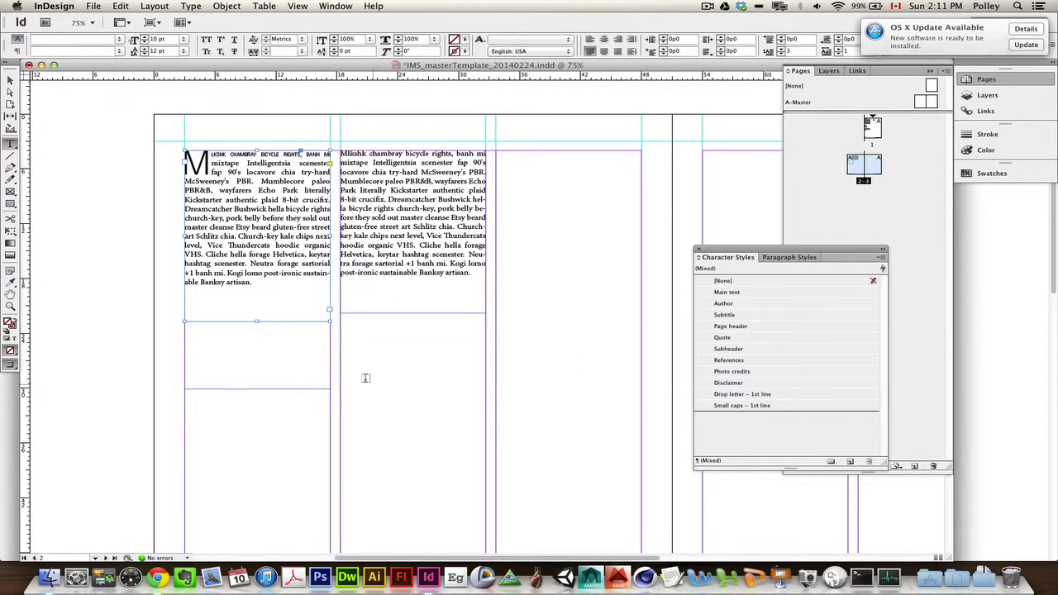
drag(341, 362, 486, 402)
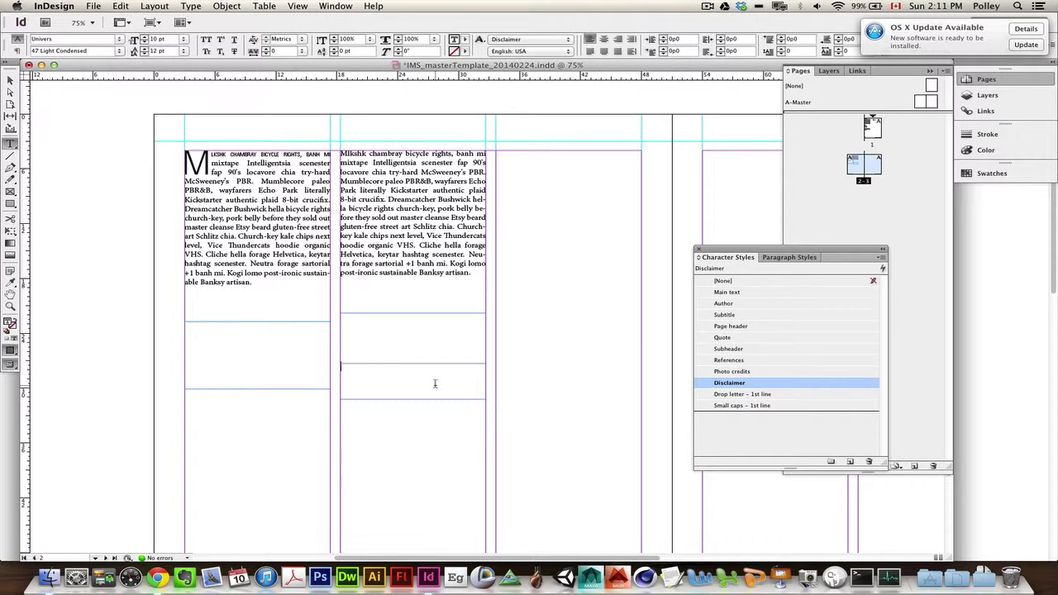
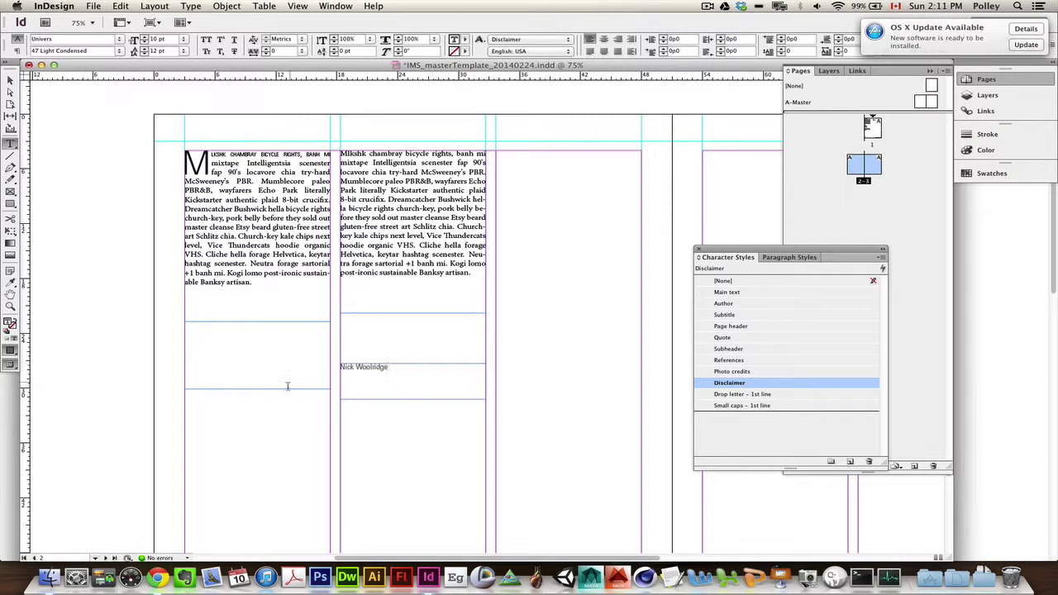
click(10, 79)
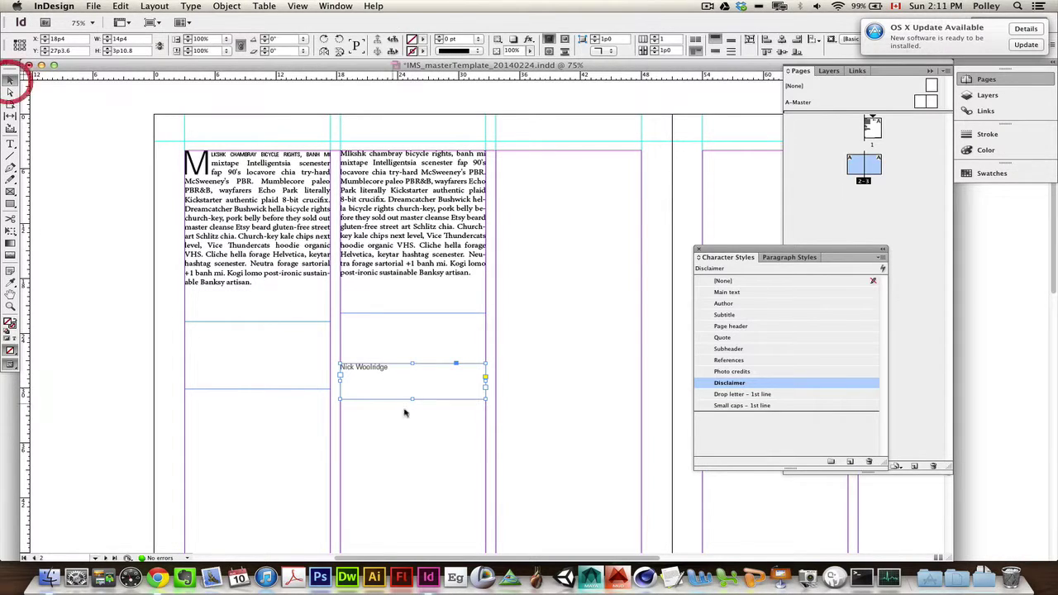
Step: Try Page header, Quote, Subheader, References, Photo credits and Subtitle on the name, then settle on Author
click(732, 305)
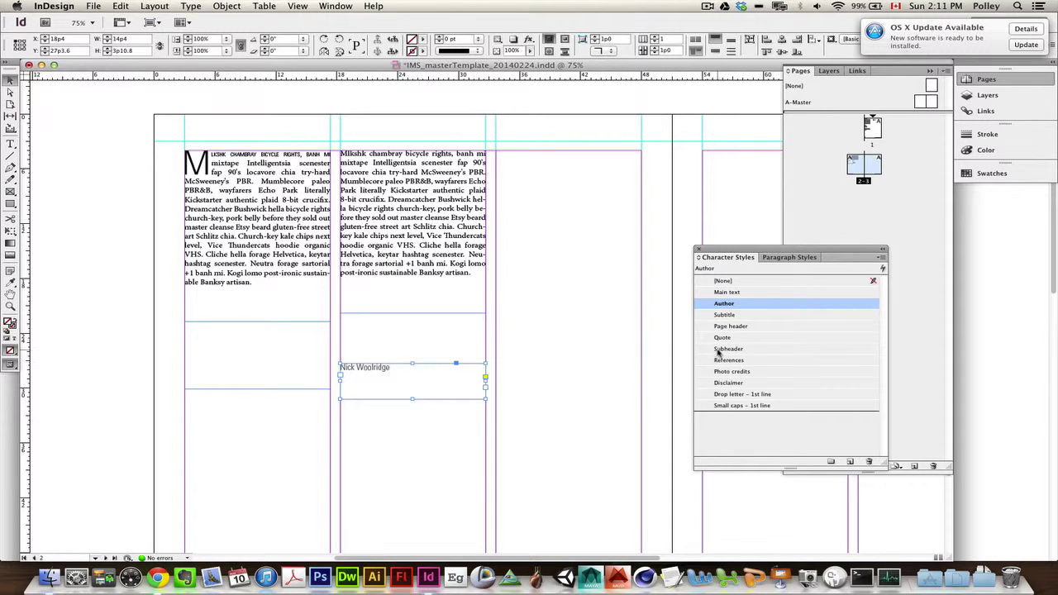
click(731, 327)
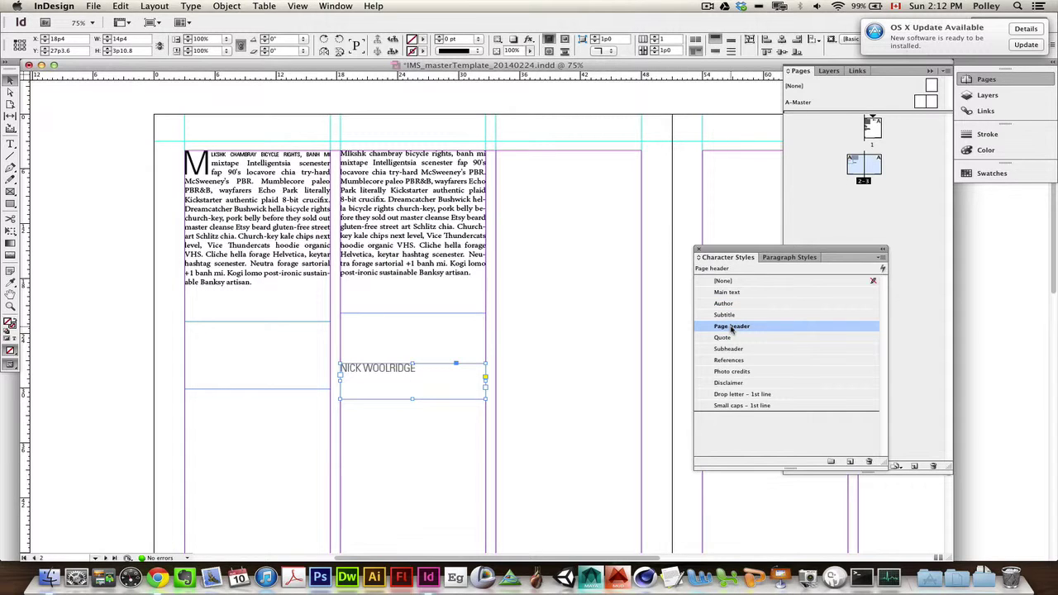
click(728, 338)
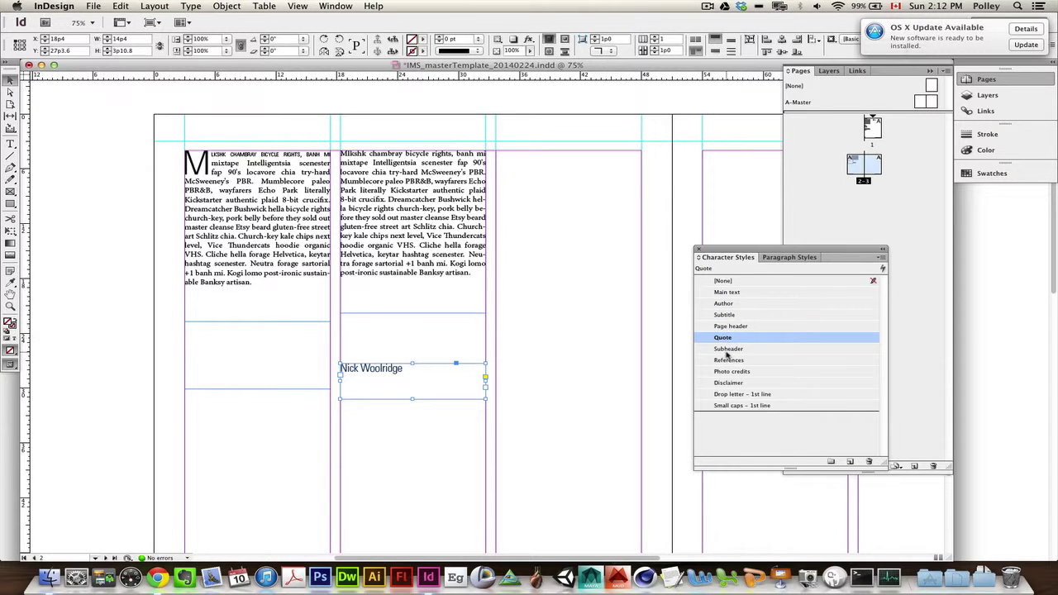
click(728, 350)
click(728, 360)
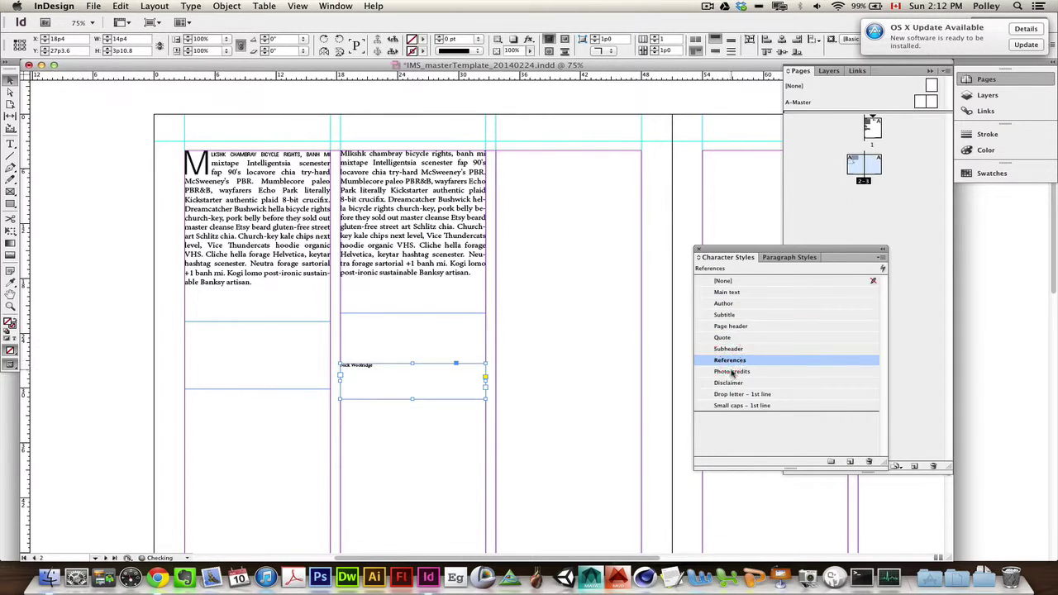
click(732, 371)
click(730, 327)
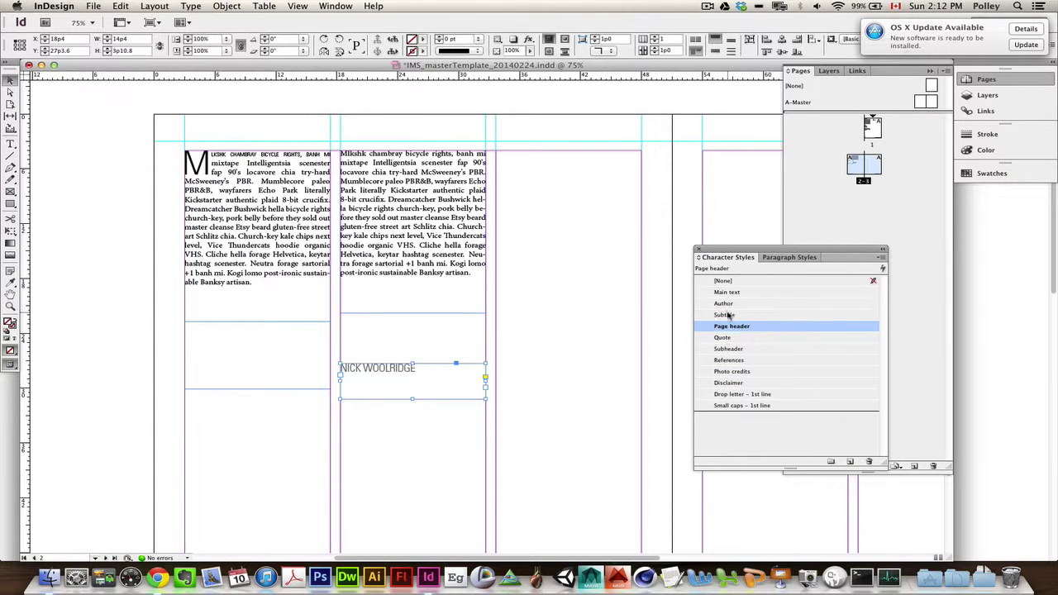
click(728, 313)
click(723, 304)
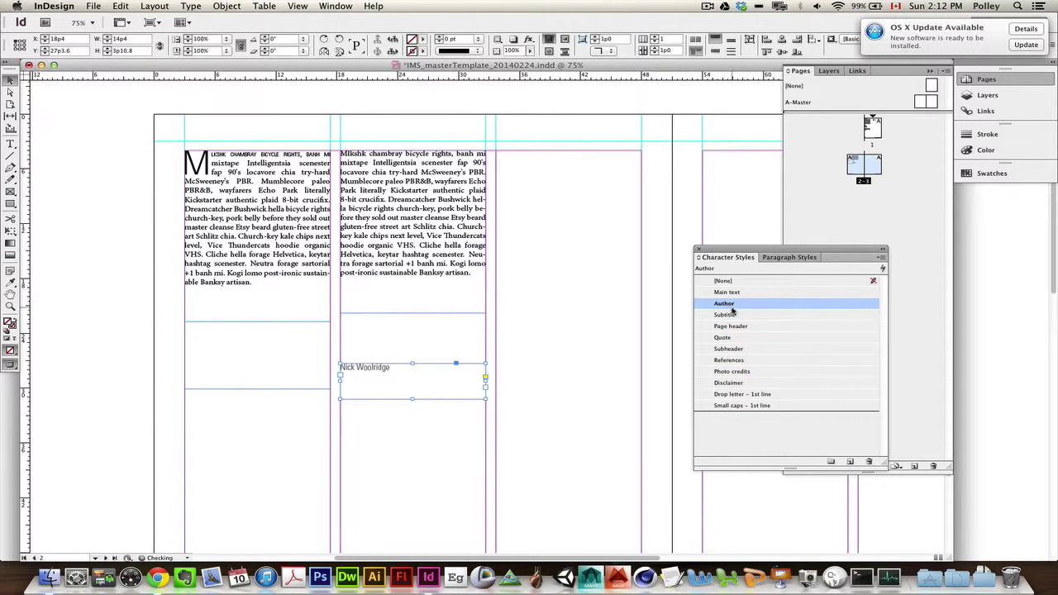
click(730, 315)
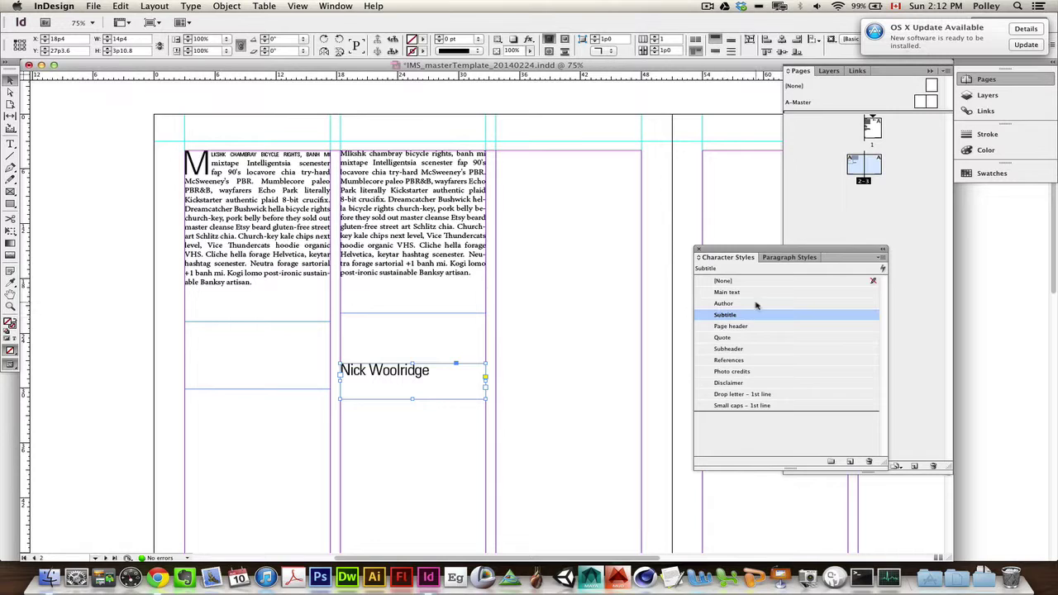
click(738, 304)
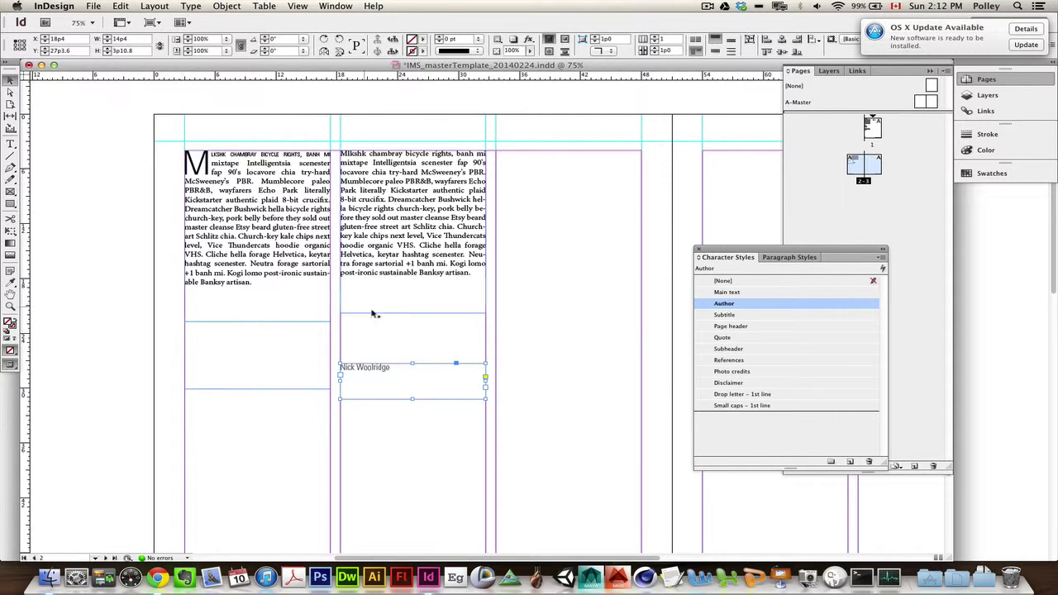
Step: Delete the author-name frame, close the floating Character Styles panel, and show the Links panel with 0 links
key(Delete)
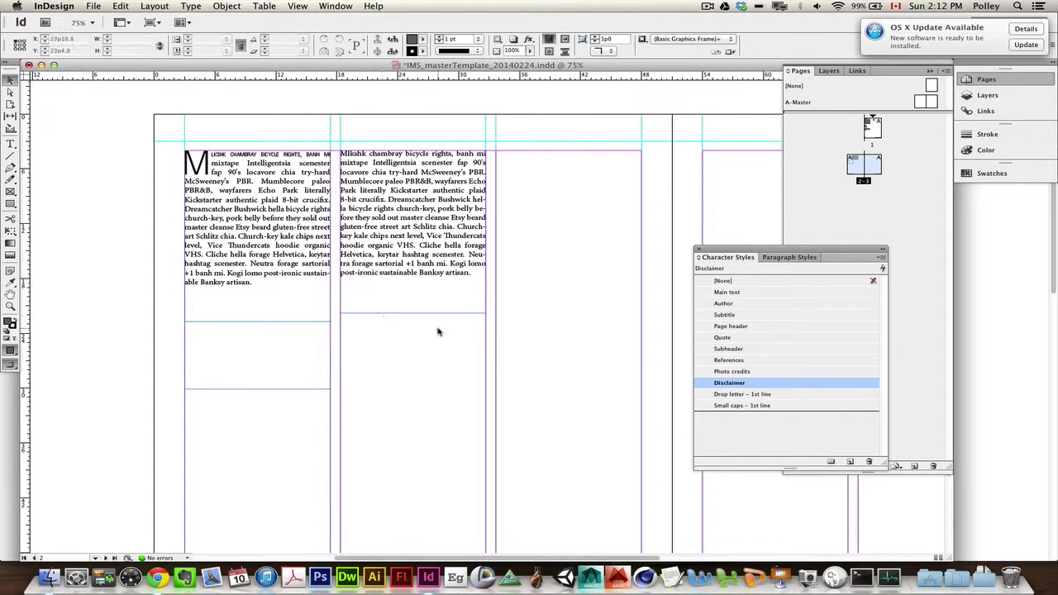
scroll(538, 343, up, 1)
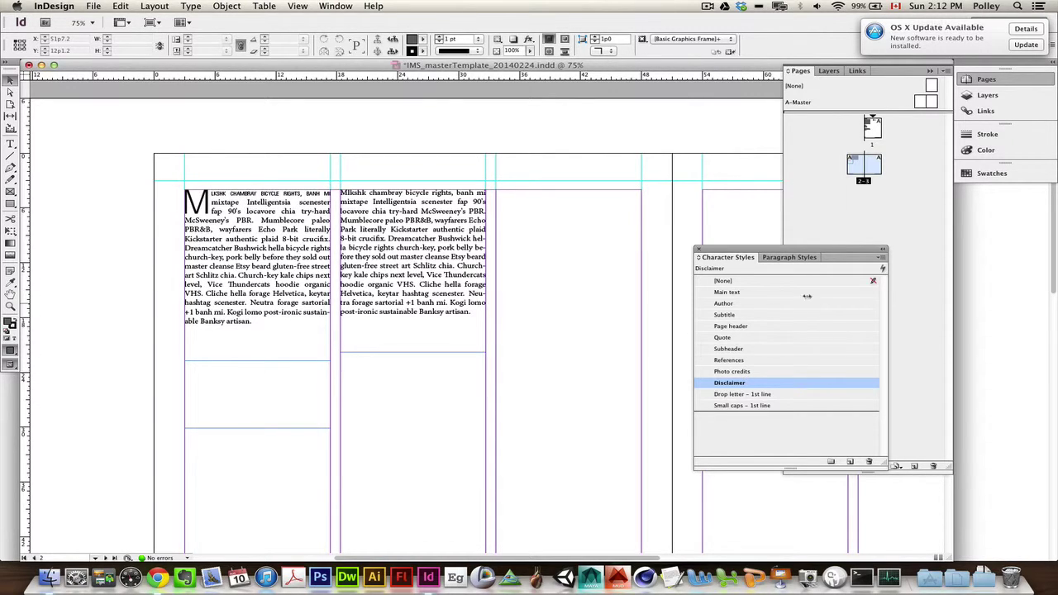
drag(798, 251, 622, 202)
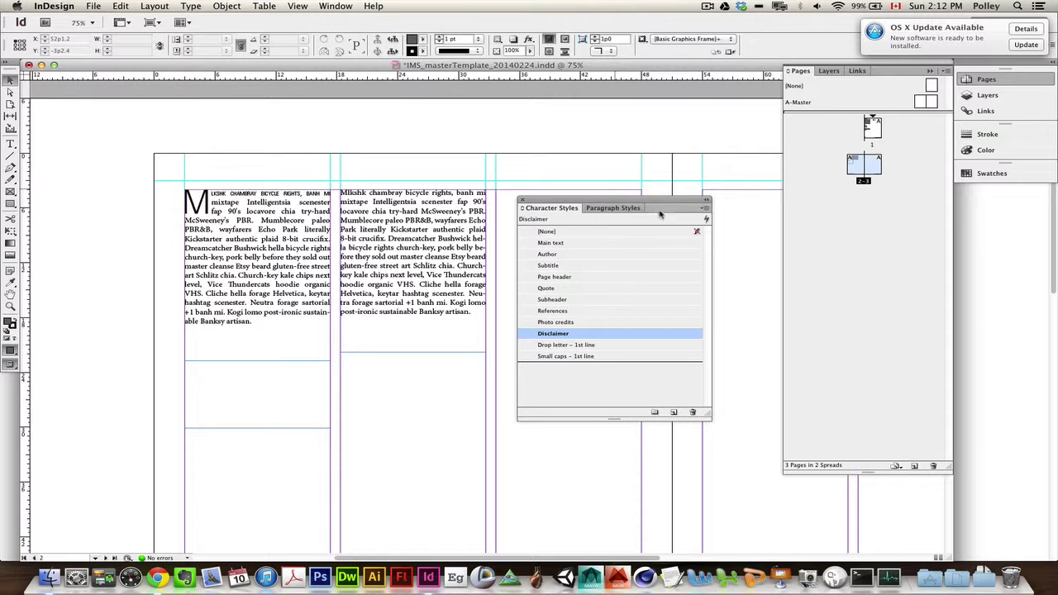
click(521, 200)
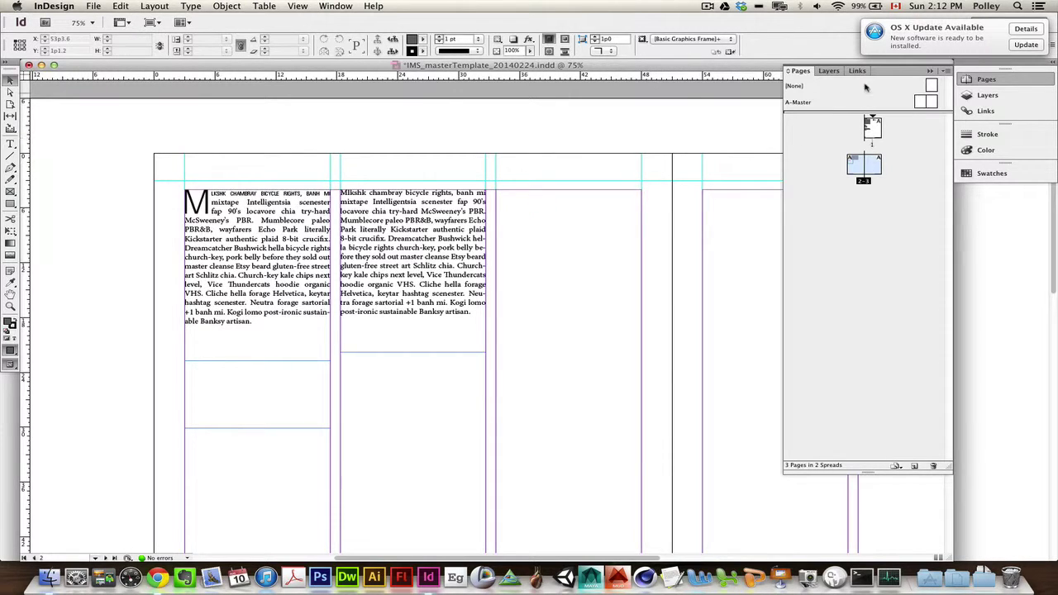
click(857, 71)
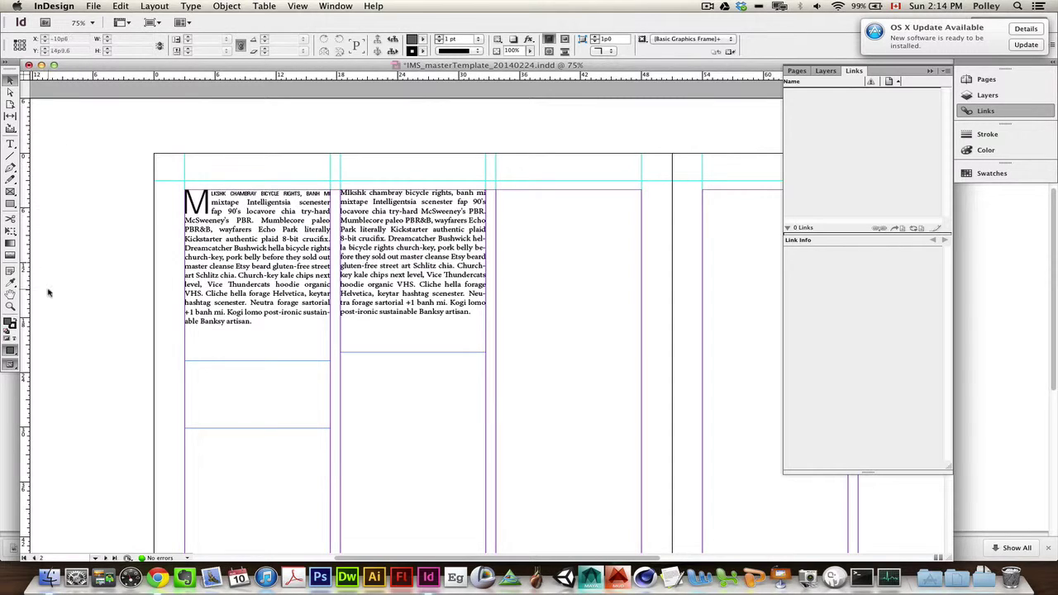
Step: Draw an empty rectangle image frame across the top of the third column
click(11, 192)
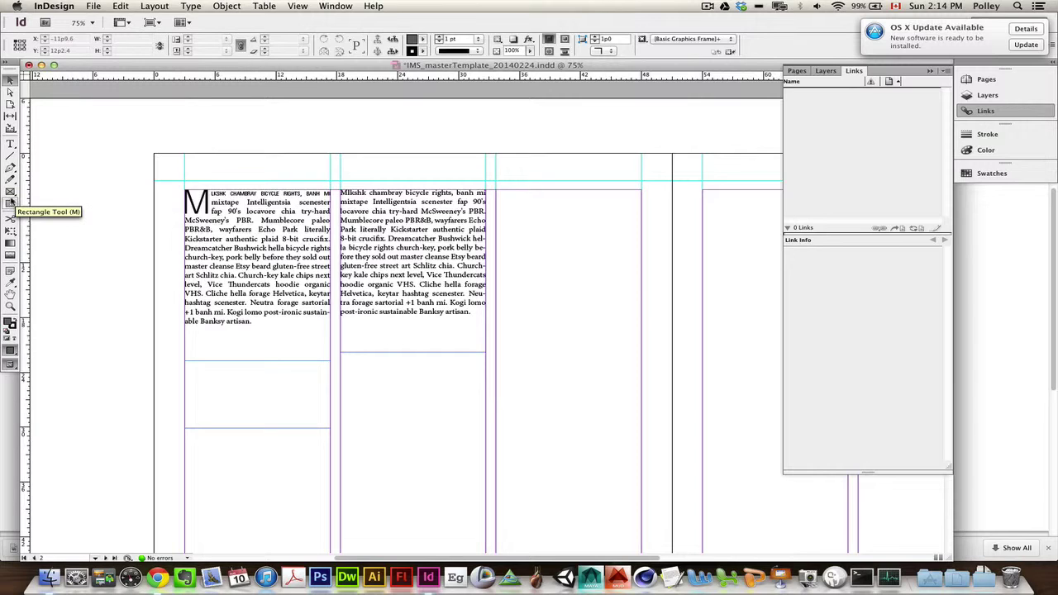
click(11, 192)
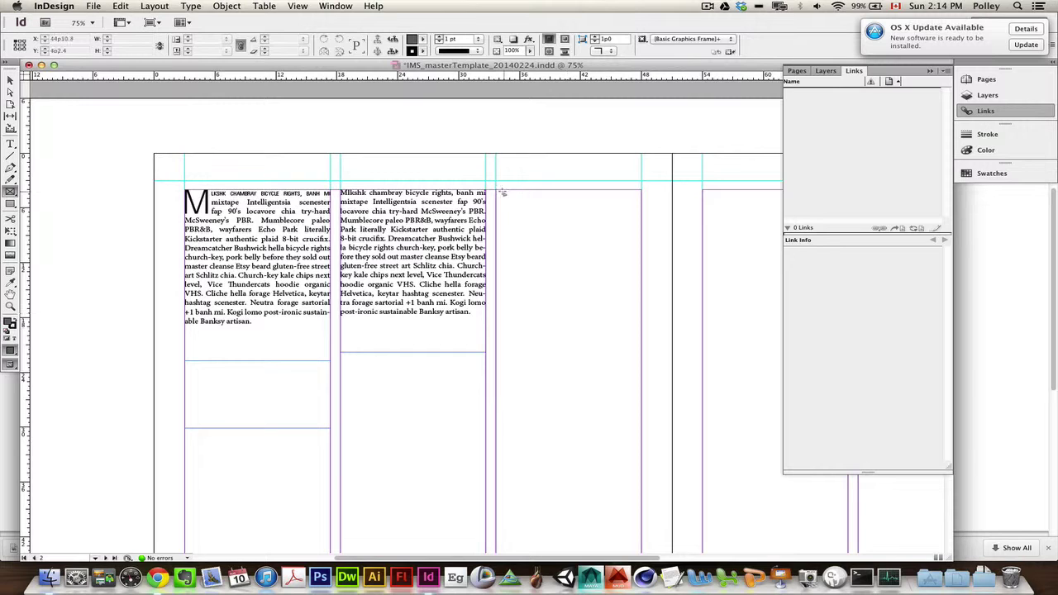
drag(496, 192, 638, 354)
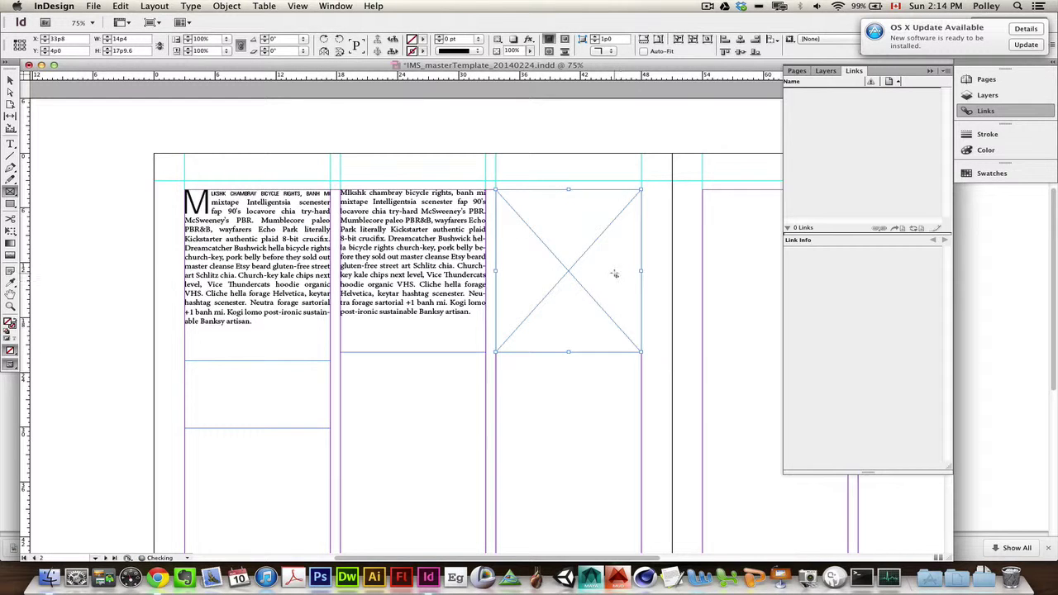
key(v)
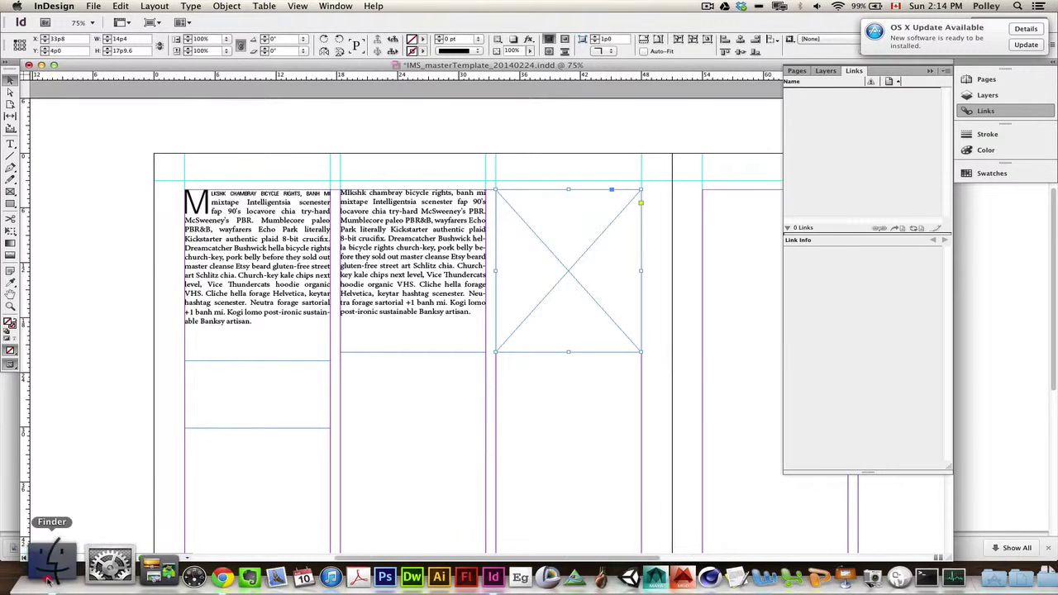
click(49, 576)
Step: Drag feat_research_1.jpg from the Finder Desktop into the third-column image frame
click(175, 150)
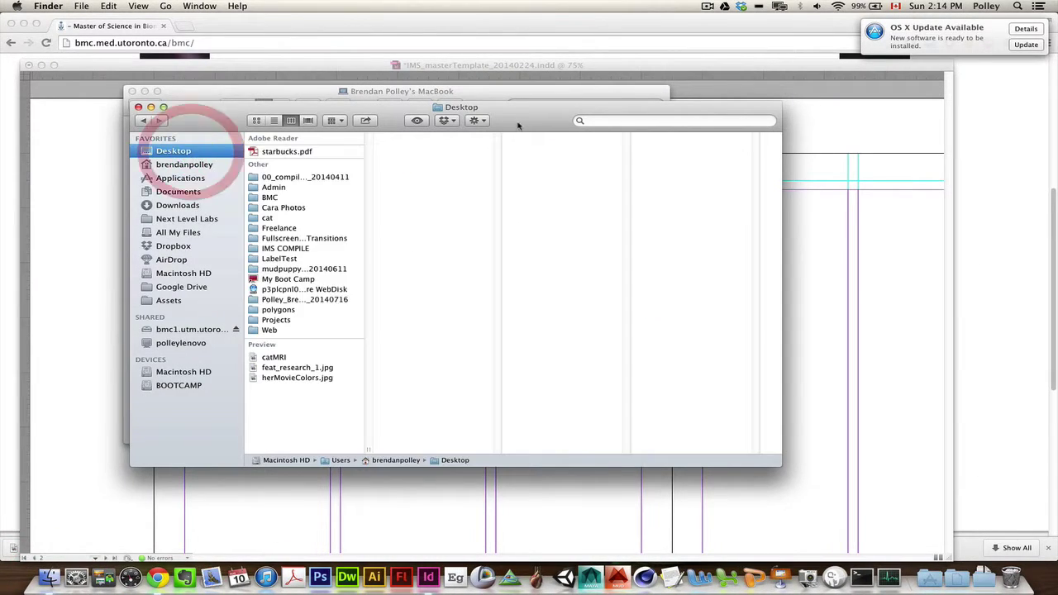
click(302, 370)
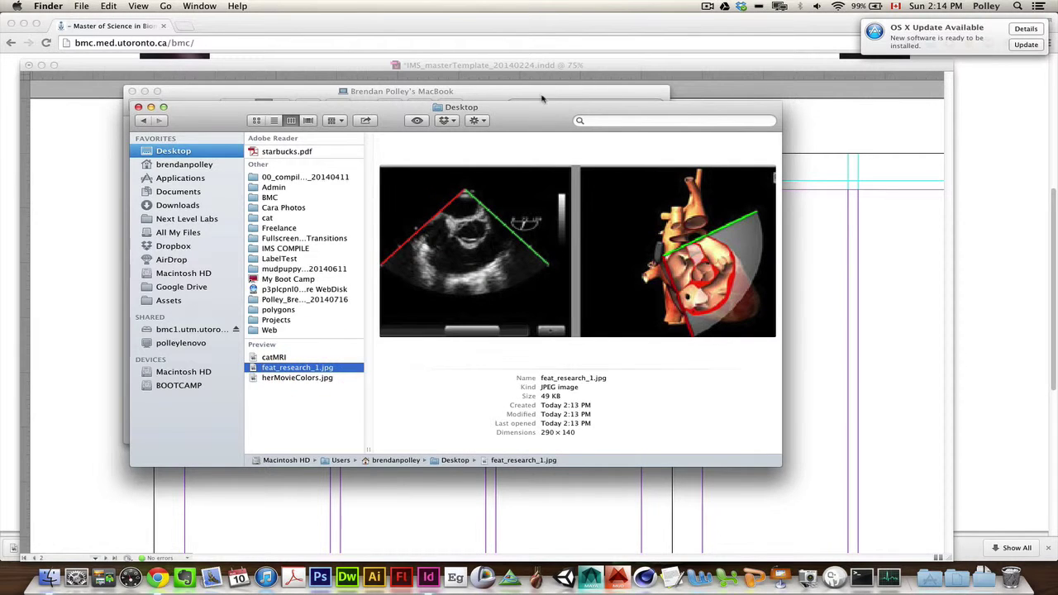
drag(543, 106, 331, 189)
drag(462, 91, 1057, 170)
drag(379, 184, 152, 170)
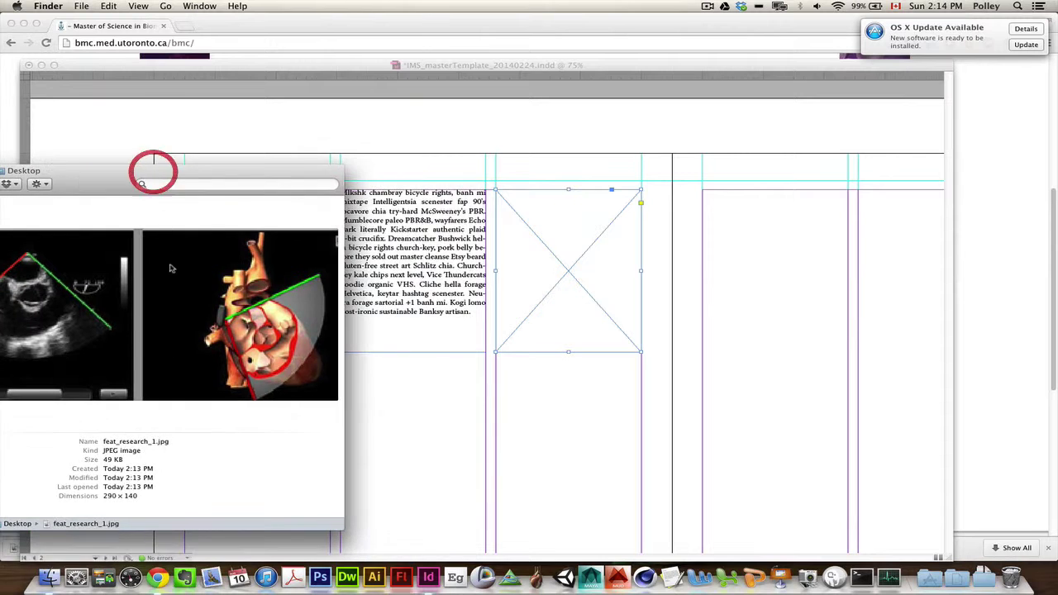
drag(188, 282, 566, 277)
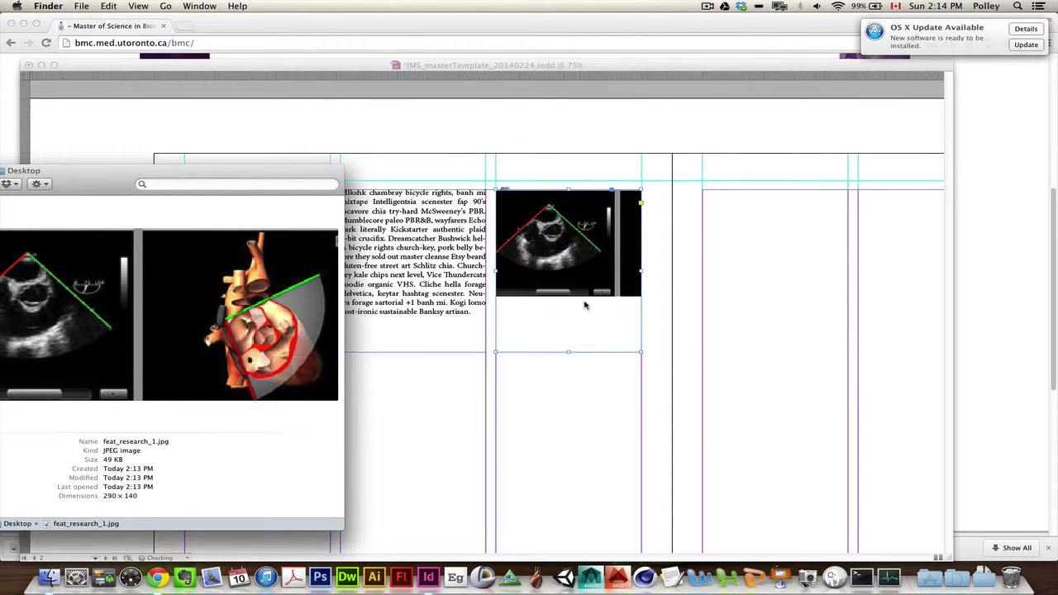
Step: Close the Finder Desktop window and bring InDesign back to the front
drag(60, 177, 774, 183)
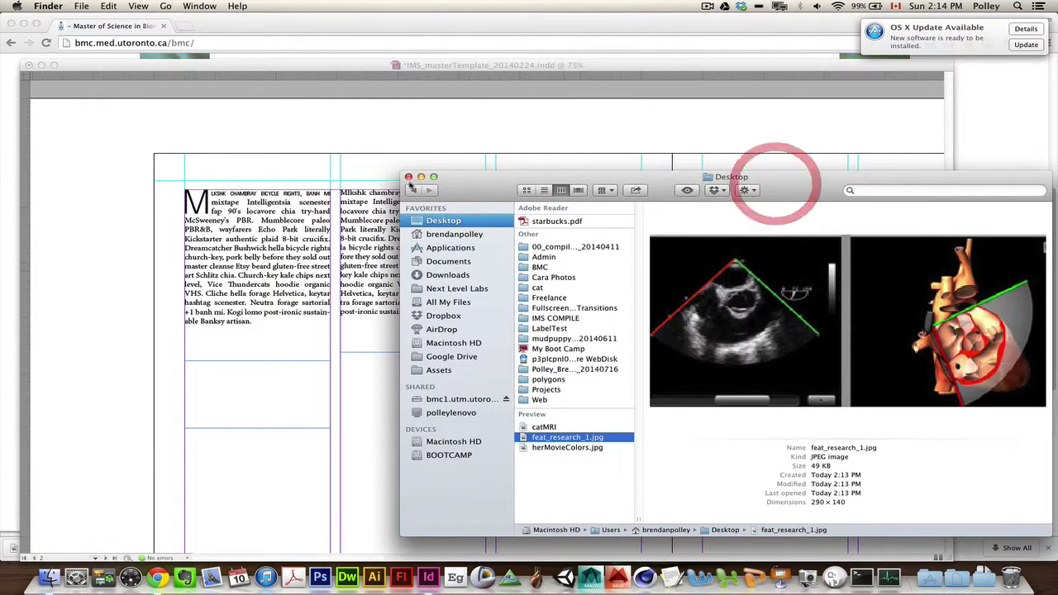
click(491, 188)
key(super+w)
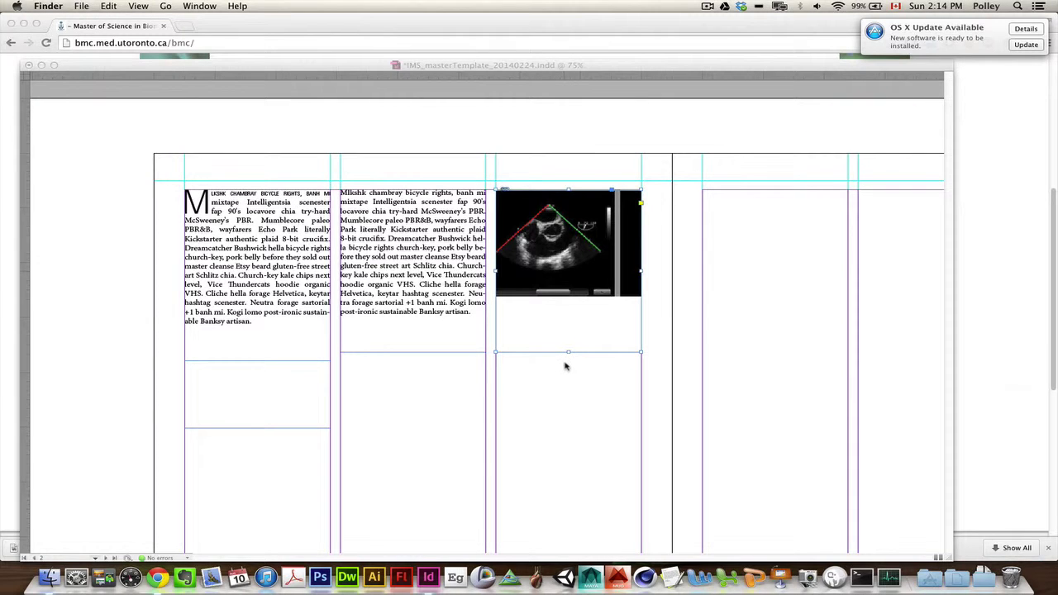
click(565, 257)
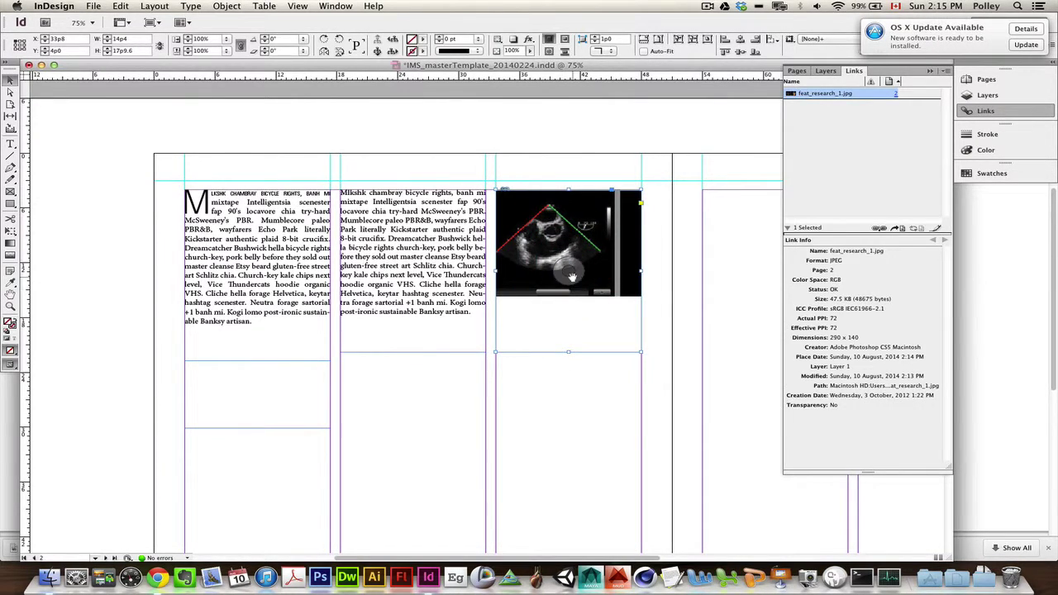
Step: Trim the research image frame to 14p4 wide by 17p1.2 high
click(574, 271)
mouse_move(638, 278)
mouse_down()
mouse_move(717, 273)
mouse_move(641, 275)
mouse_up()
mouse_move(567, 352)
mouse_down()
mouse_move(568, 299)
mouse_move(579, 350)
mouse_move(571, 345)
mouse_up()
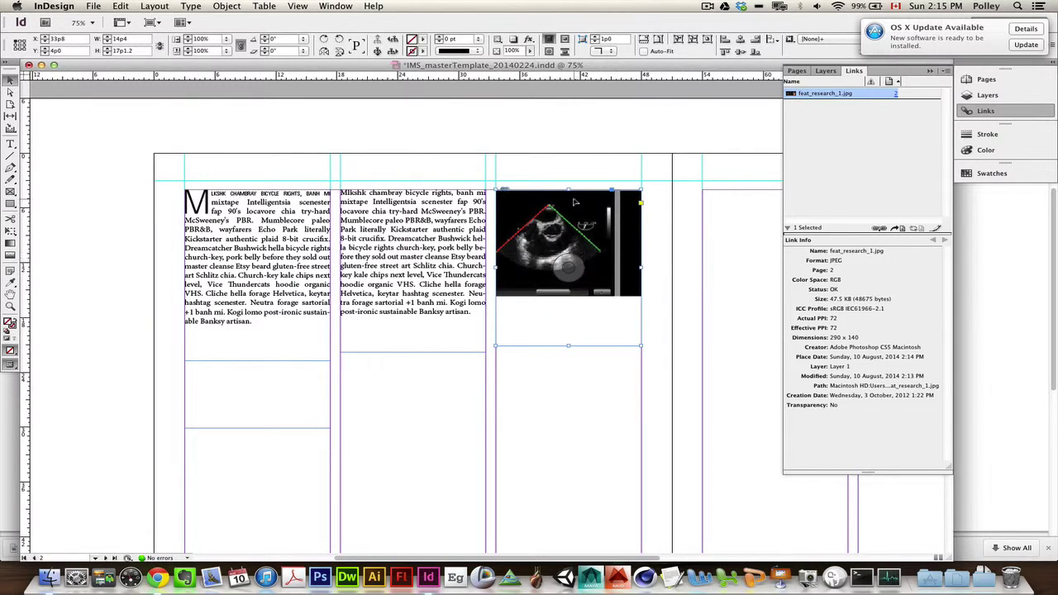
Step: Scale the research image proportionally so the whole picture shows inside its frame
right_click(595, 267)
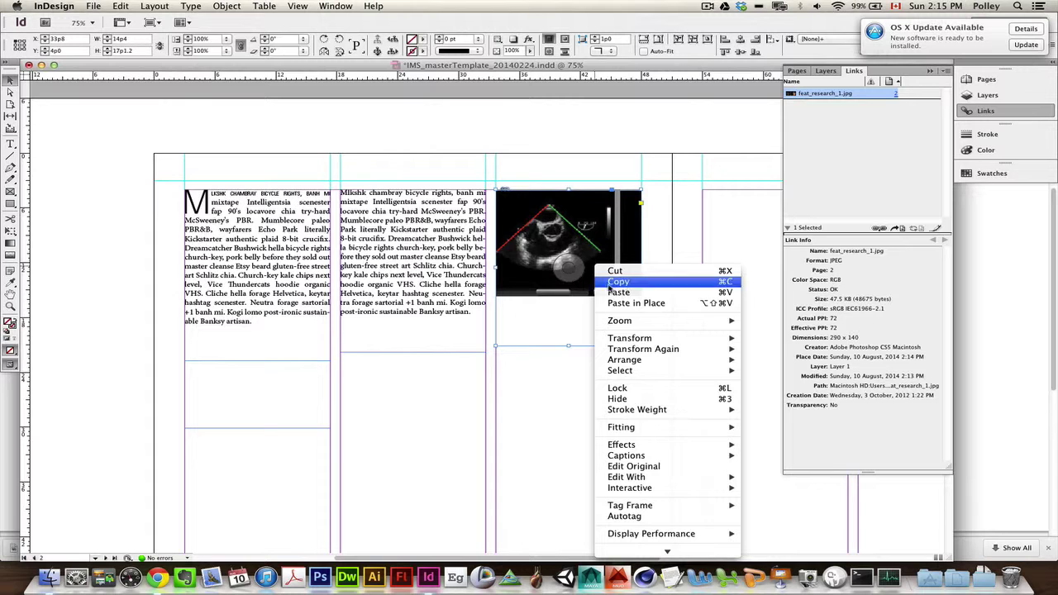
mouse_move(637, 430)
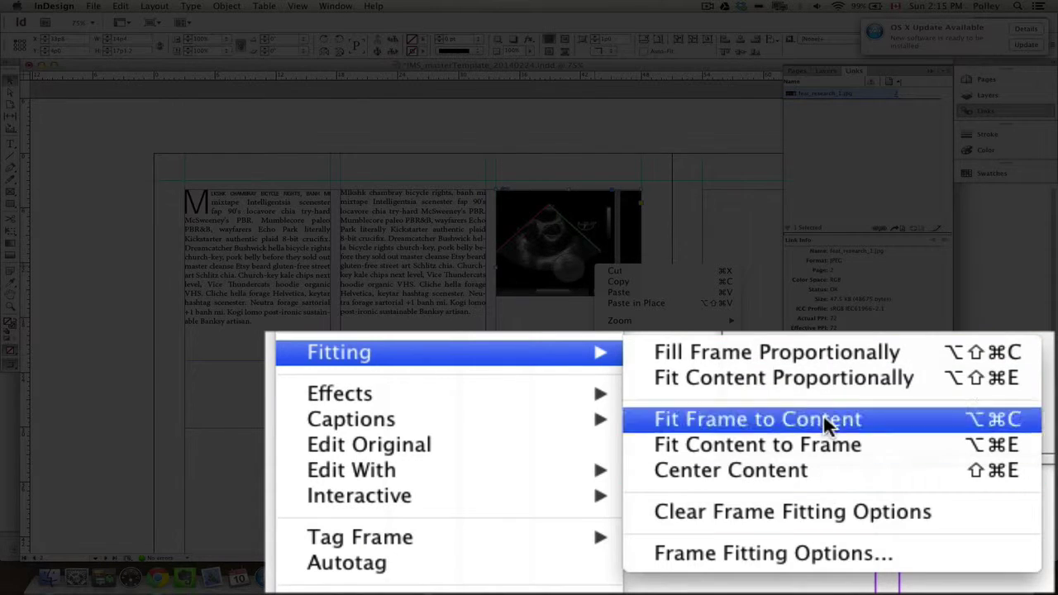
click(827, 356)
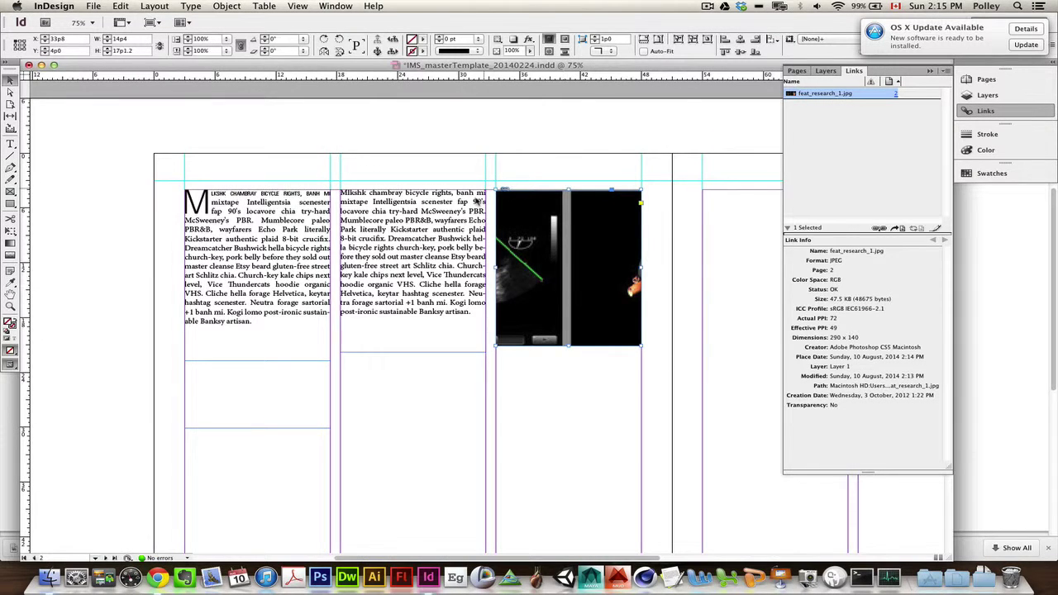
right_click(596, 293)
mouse_move(703, 457)
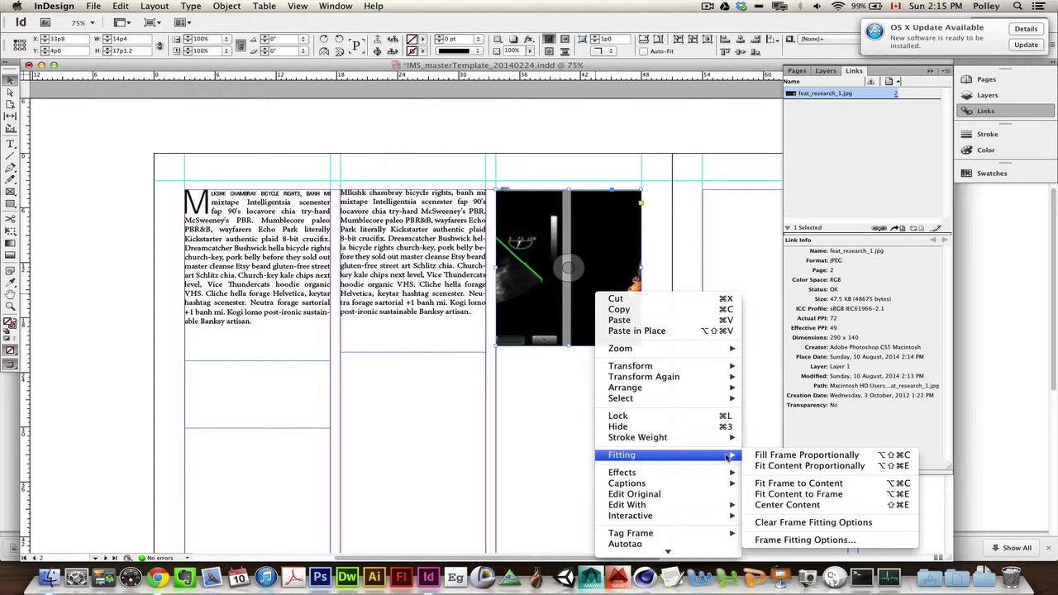
click(796, 466)
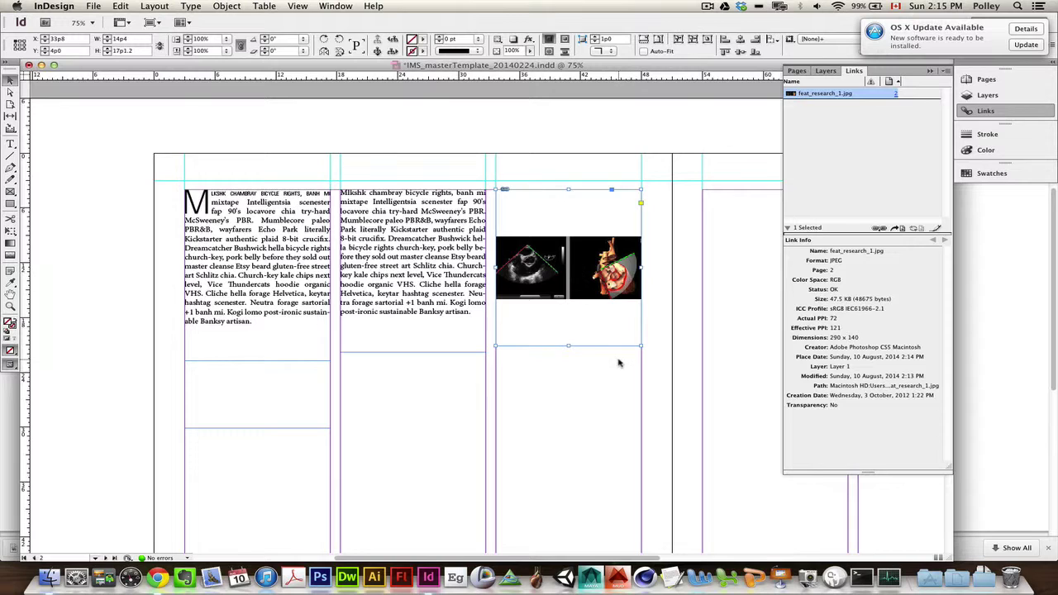
Step: Shrink the frame to hug the picture (about 6p11 high) and move it to the third column's top
right_click(589, 278)
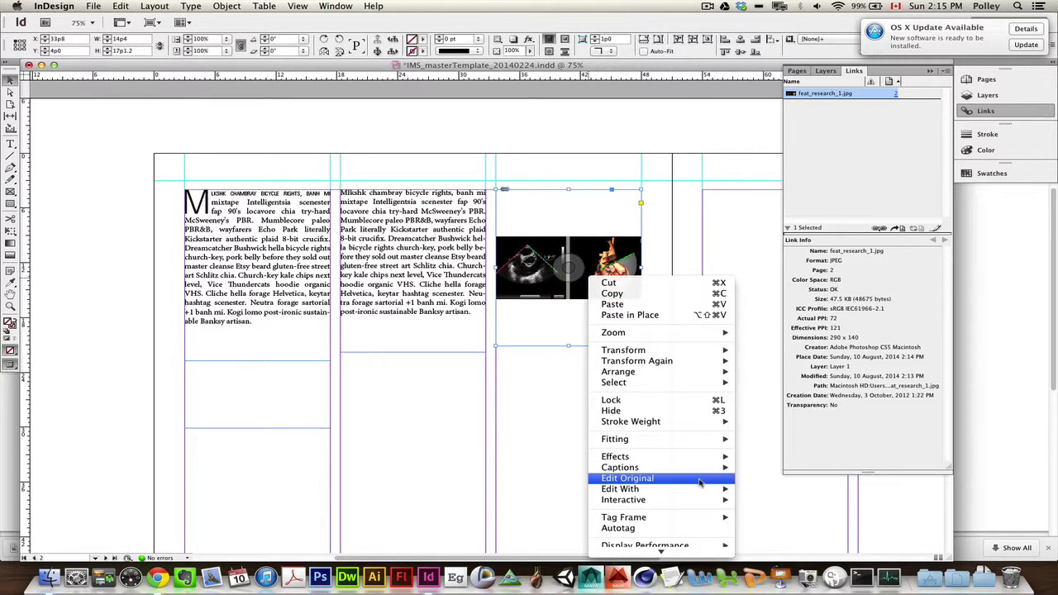
mouse_move(696, 440)
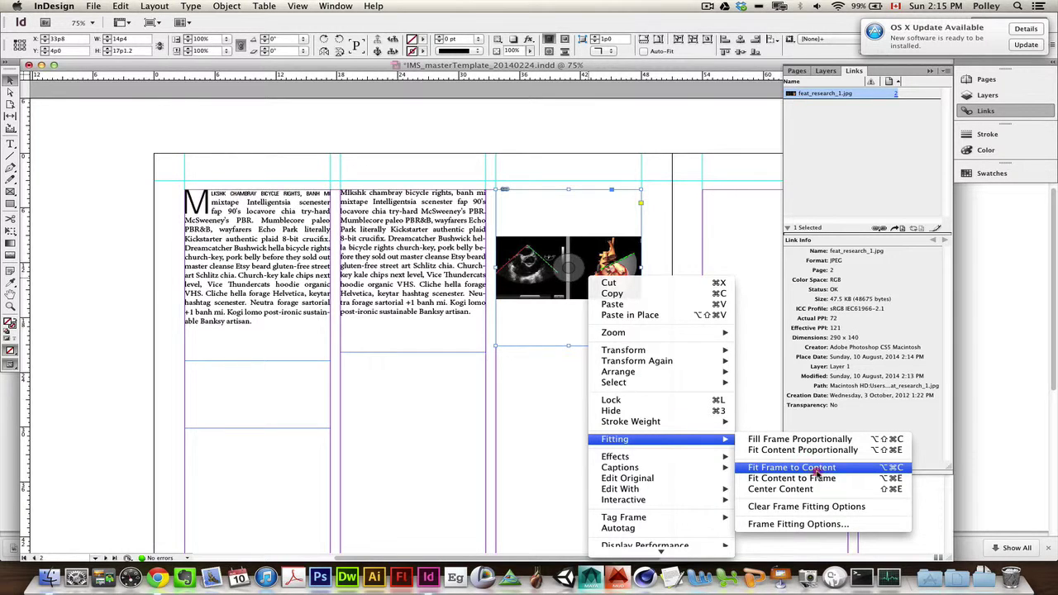
click(816, 469)
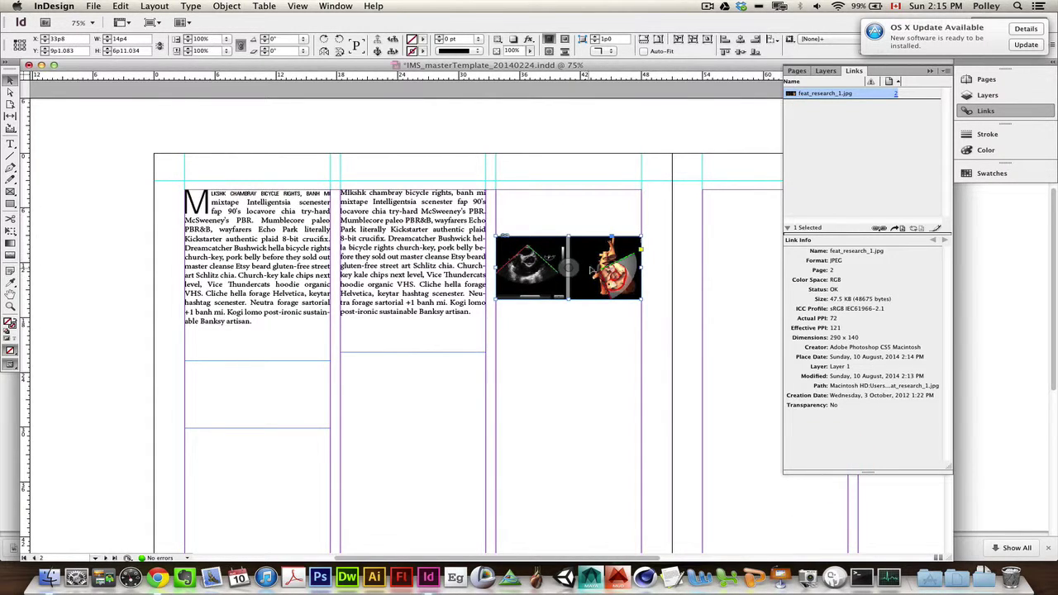
drag(590, 268, 595, 221)
click(598, 307)
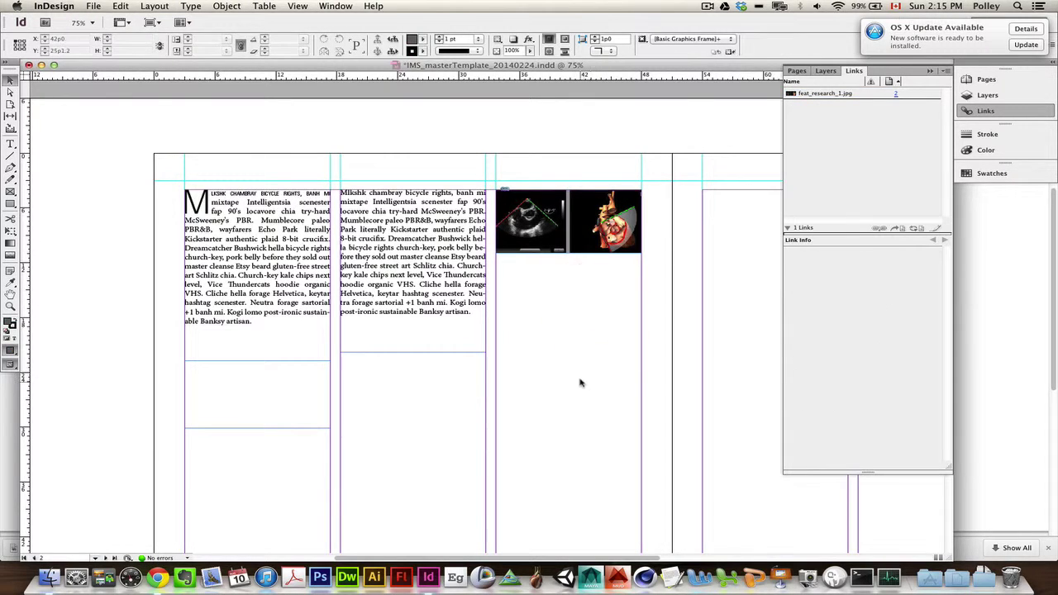
Step: Select the research image to review its Link Info, then switch to Finder
click(595, 233)
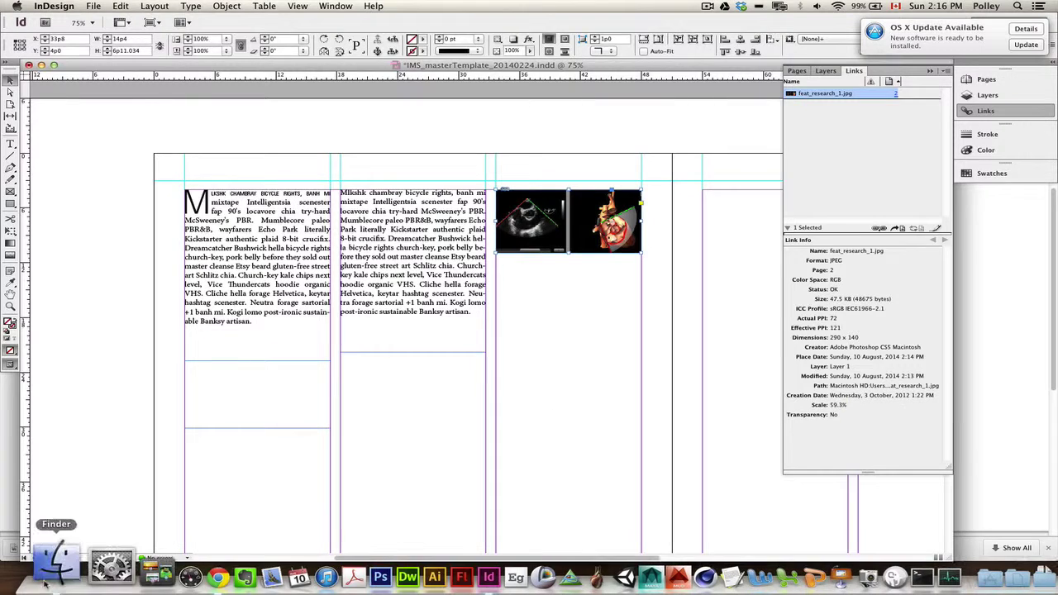
click(43, 568)
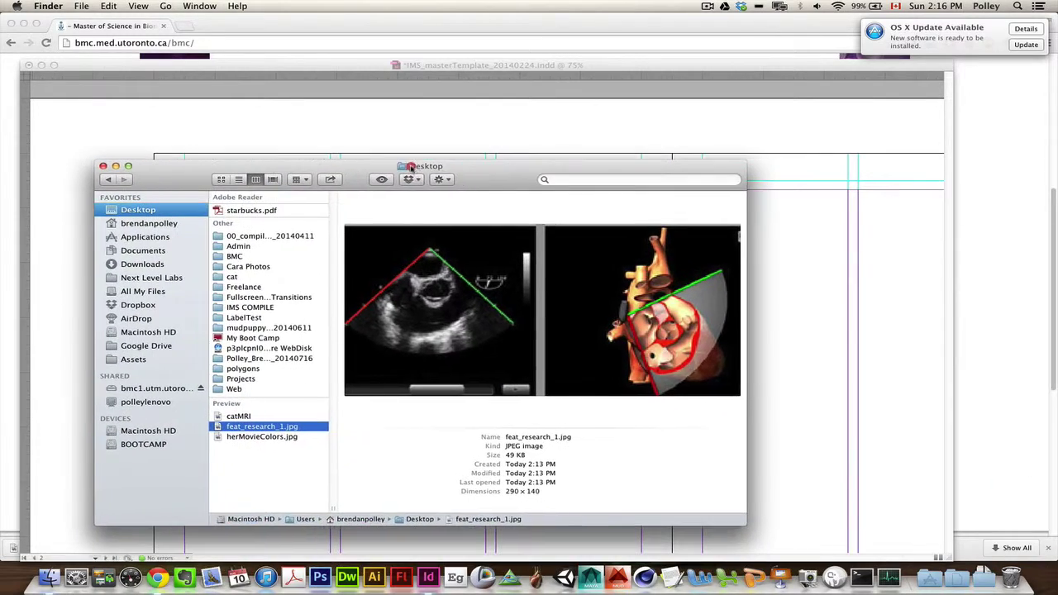
Step: Move feat_research_1.jpg out of the Desktop folder via a BMCusers window, then return to InDesign
click(411, 166)
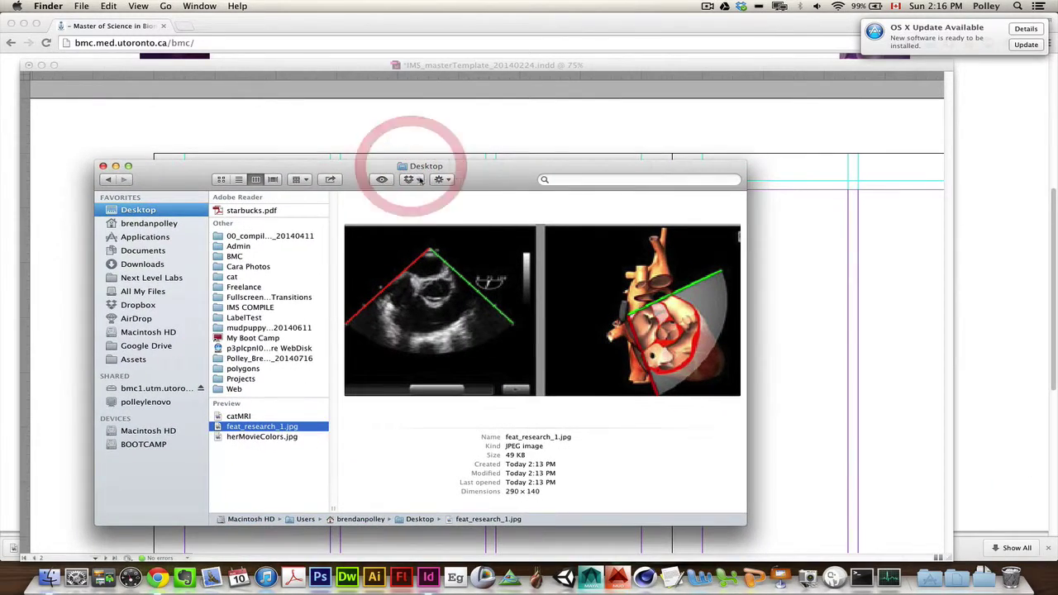
key(cmd+n)
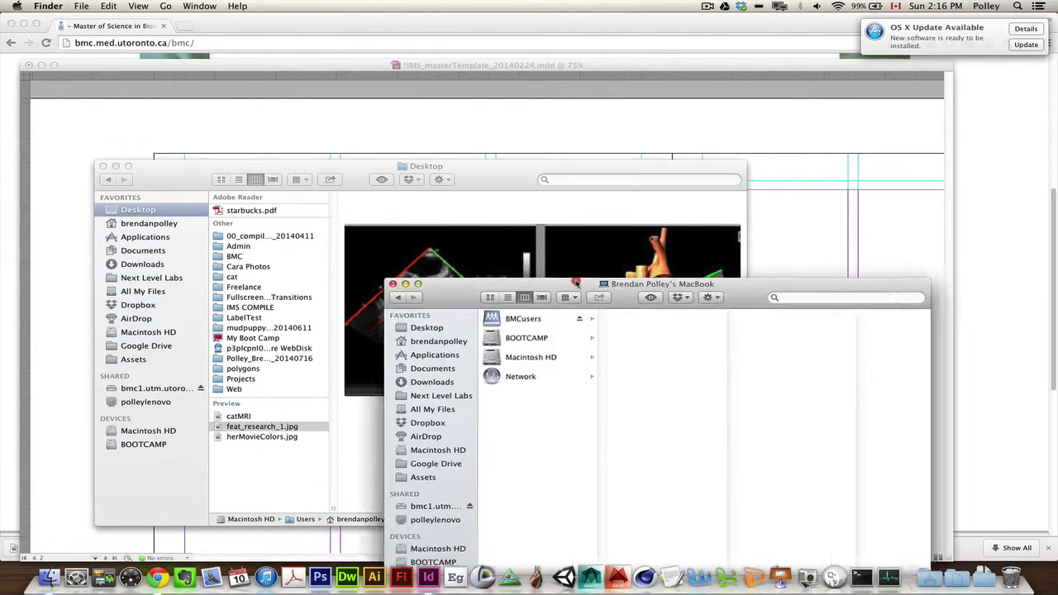
click(671, 191)
click(603, 231)
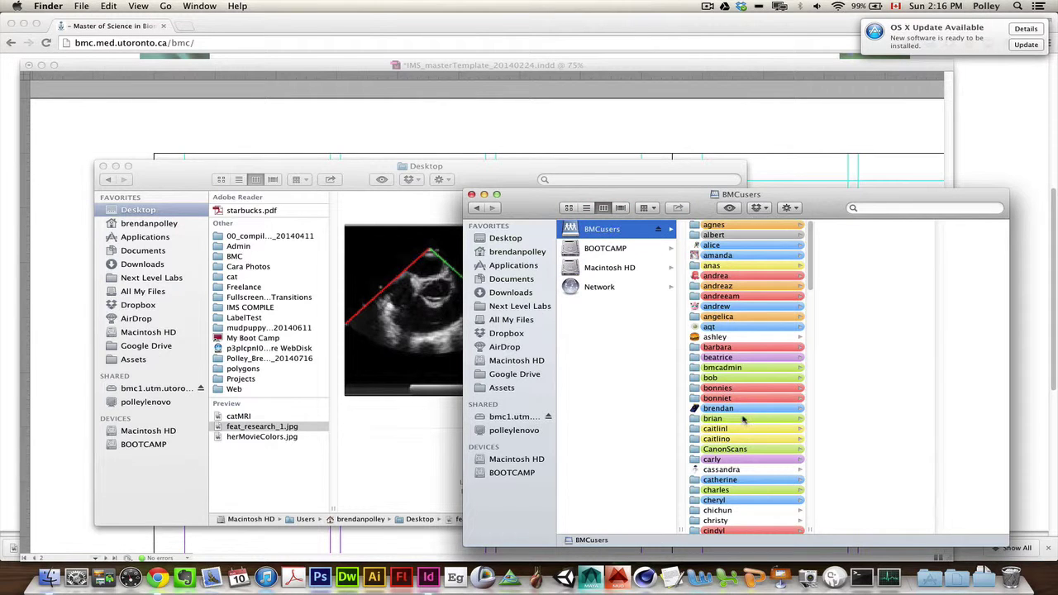
drag(535, 208, 1033, 223)
drag(260, 428, 145, 346)
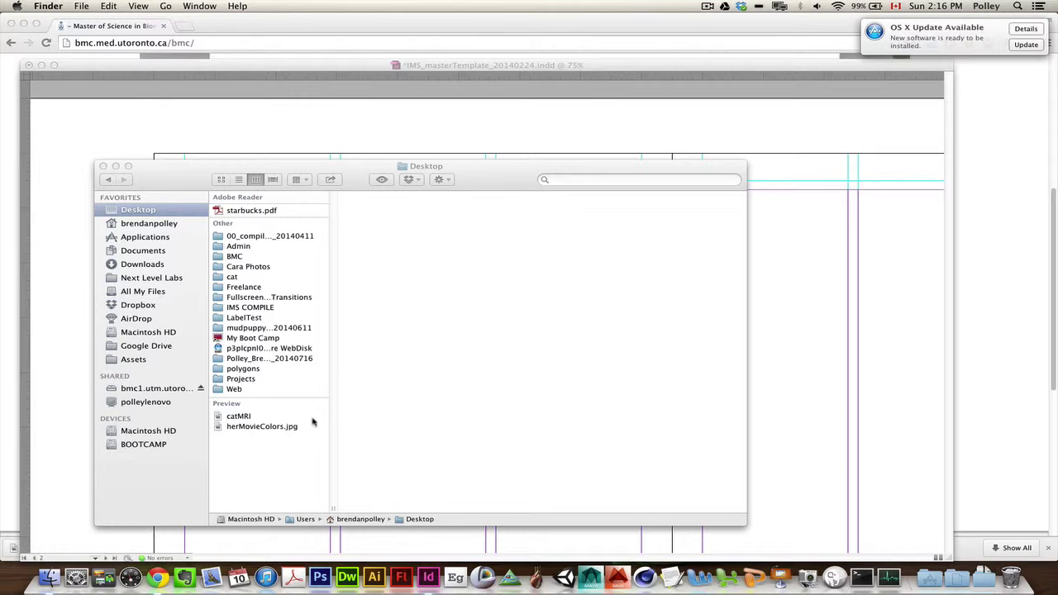
click(581, 65)
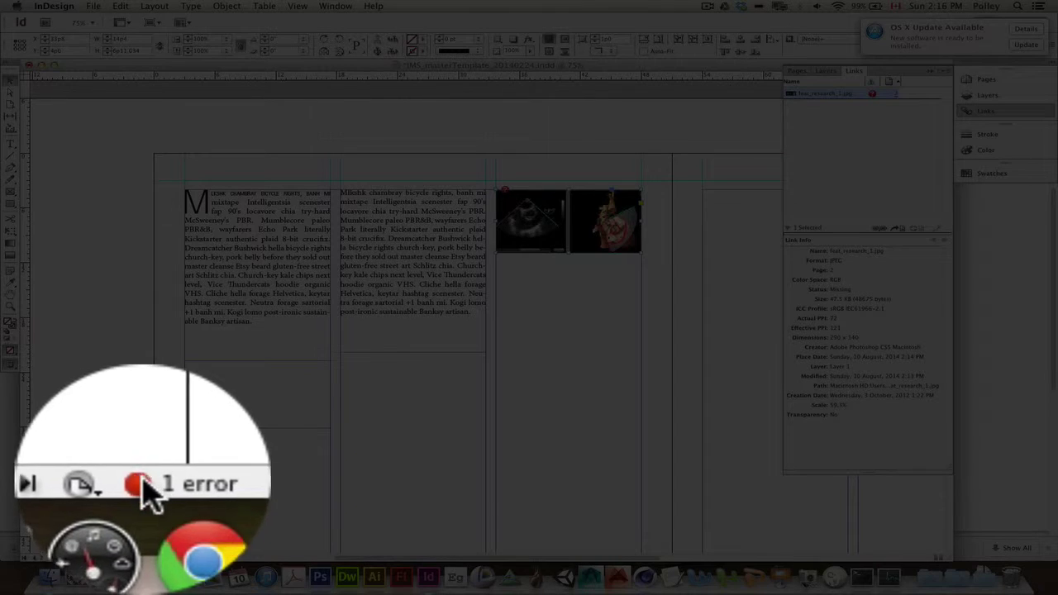
click(171, 558)
click(116, 558)
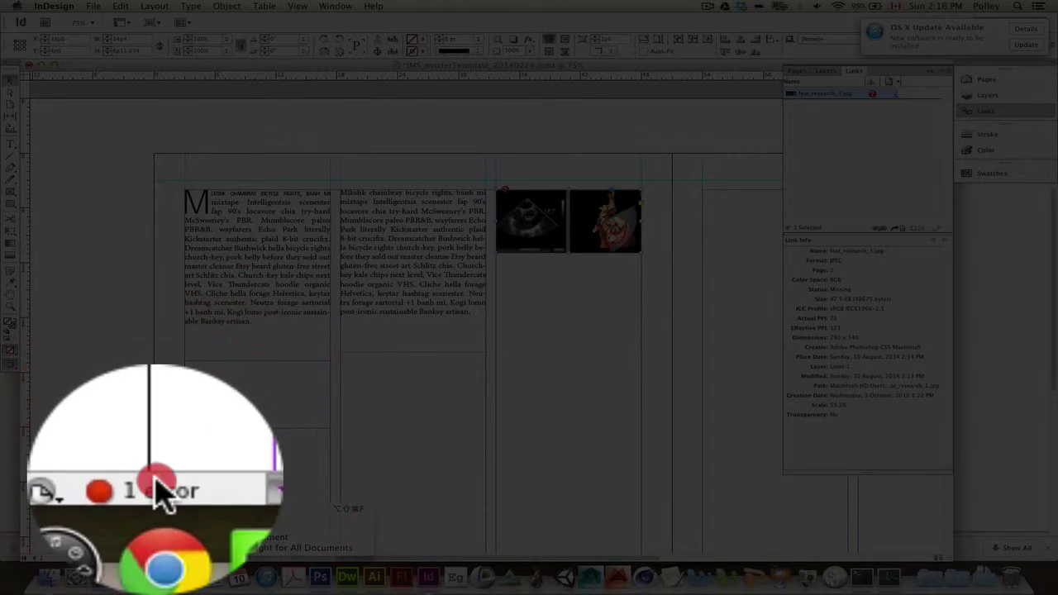
double_click(124, 558)
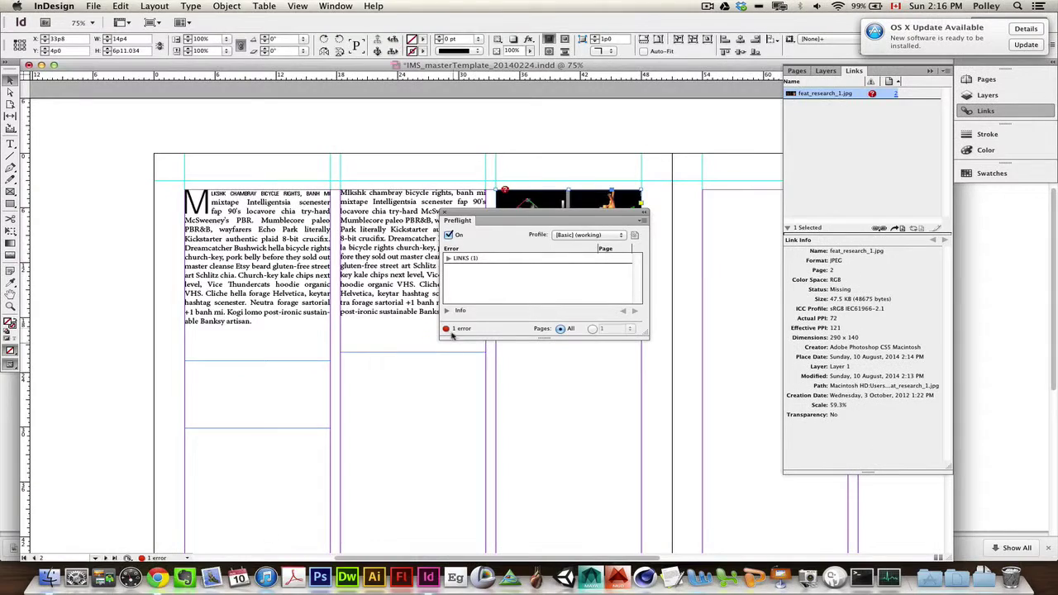
click(447, 257)
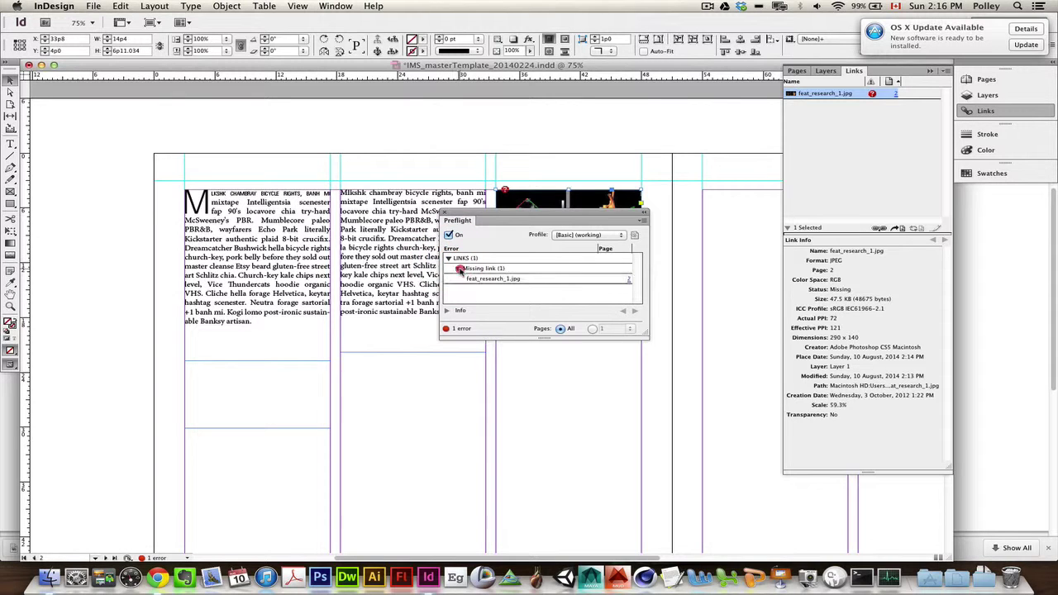
click(458, 268)
click(443, 212)
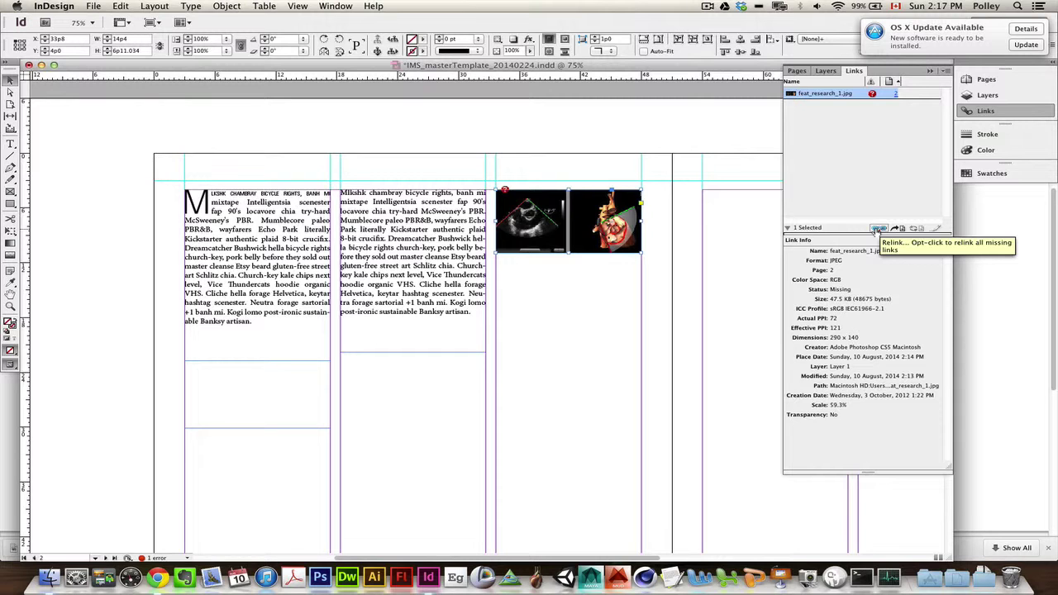
Step: Relink the missing image to feat_research_1.jpg from the Google Drive folder
click(877, 229)
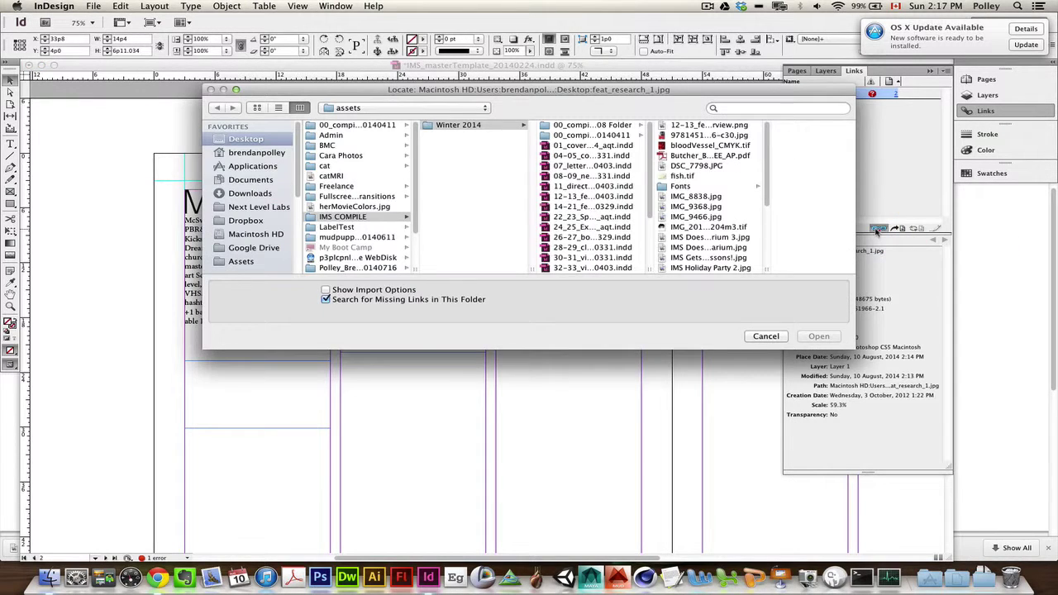
click(272, 248)
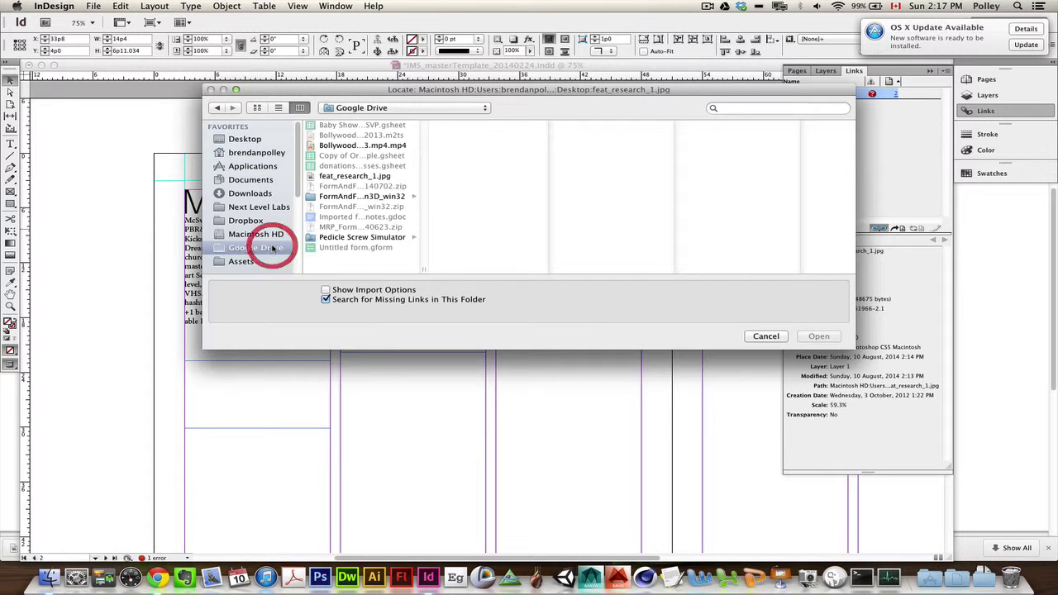
click(354, 178)
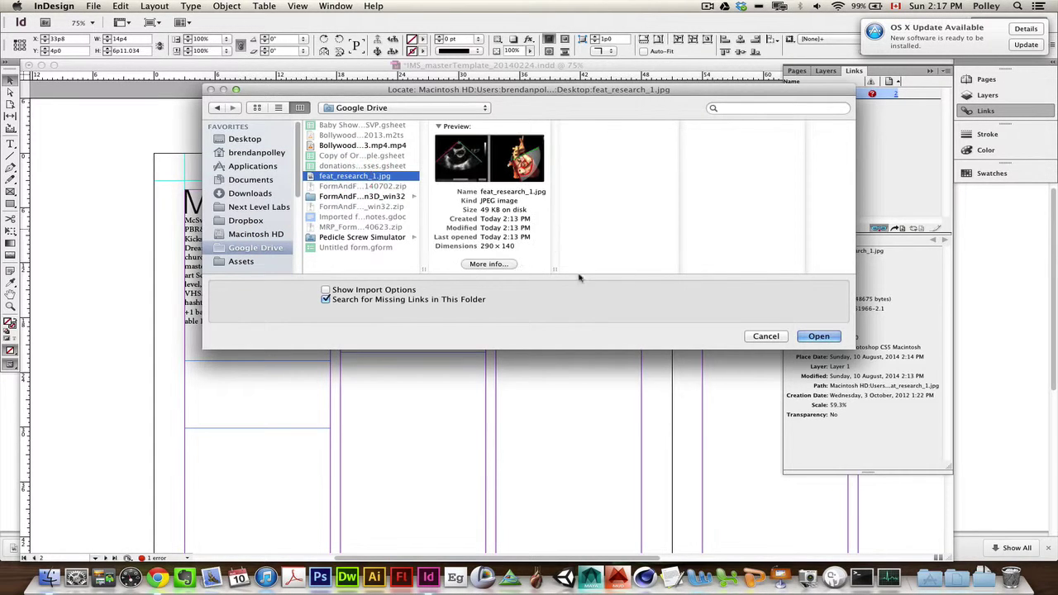
click(810, 335)
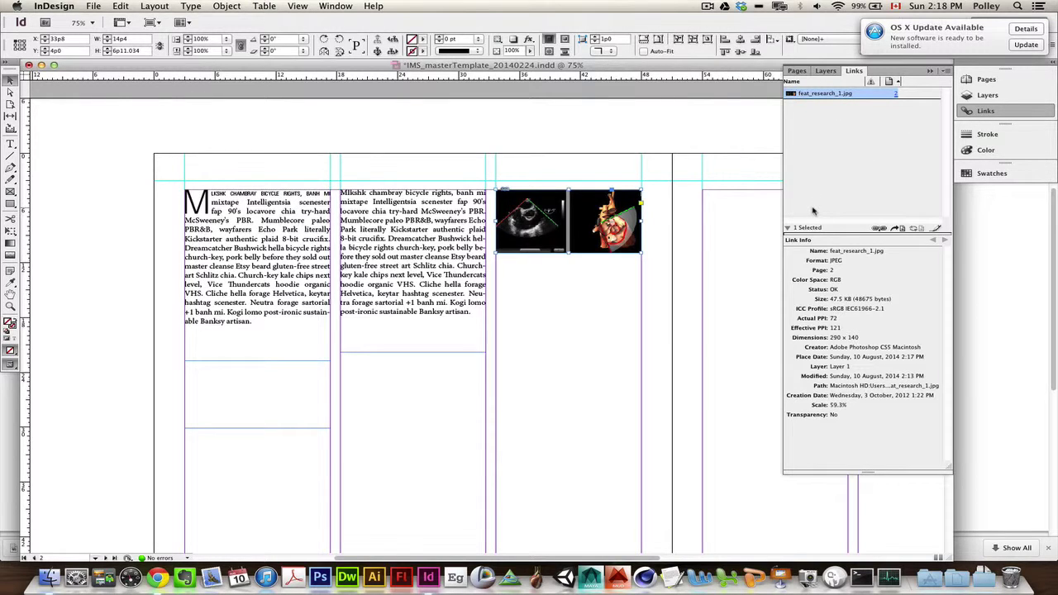
Step: Float the Pages, Layers and Links panel group and pan to the Long quotes style-samples page
click(958, 43)
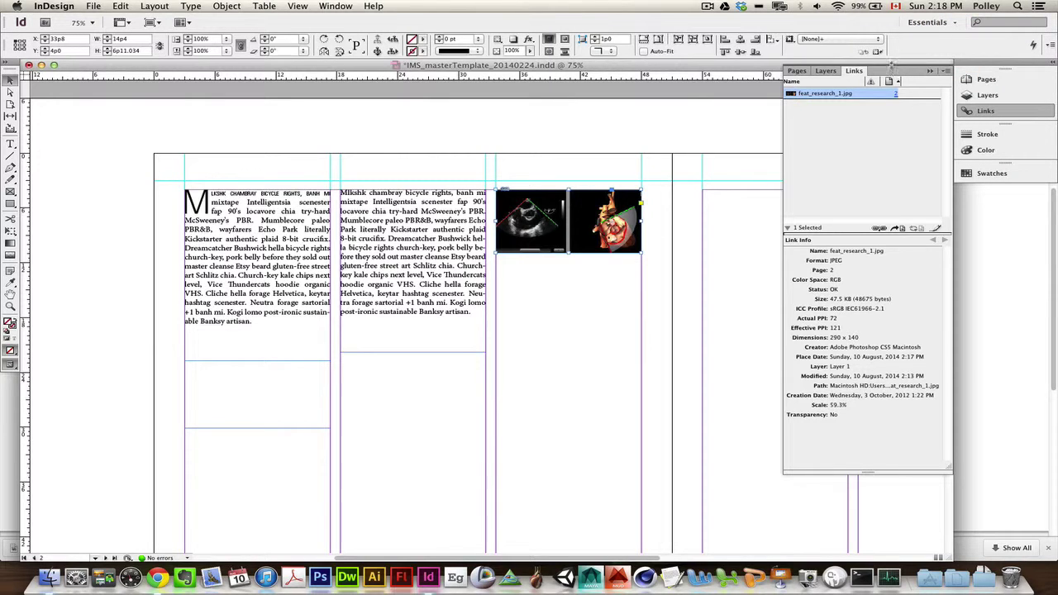
drag(888, 75, 876, 82)
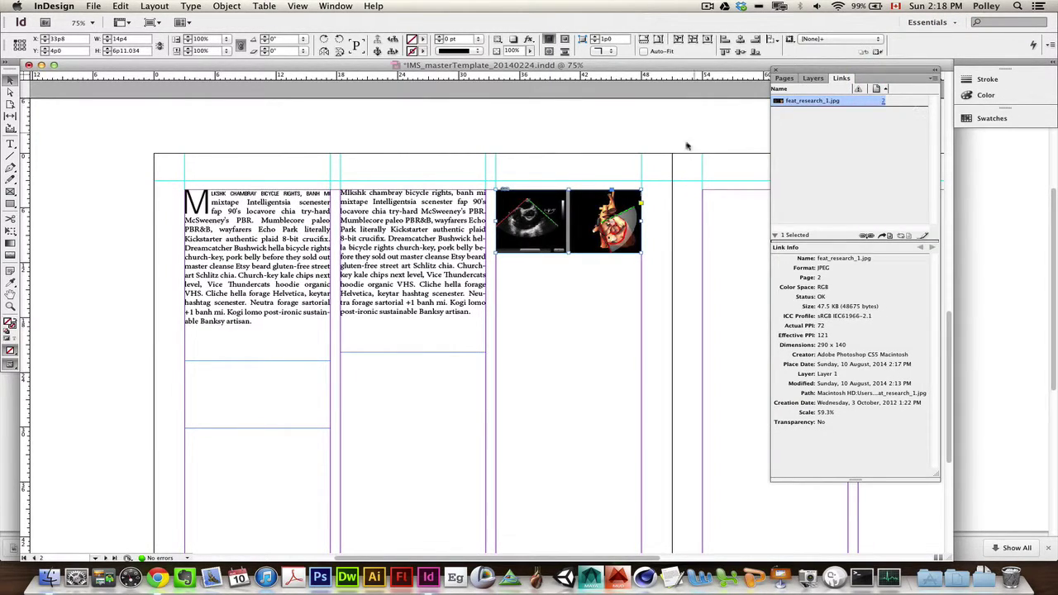
scroll(716, 180, up, 15)
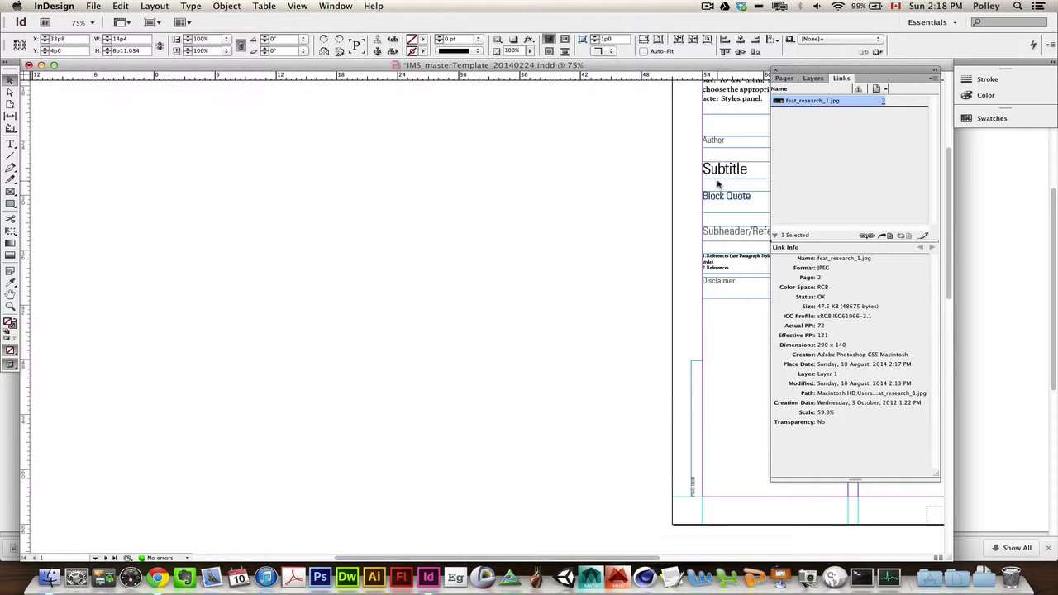
scroll(717, 184, up, 5)
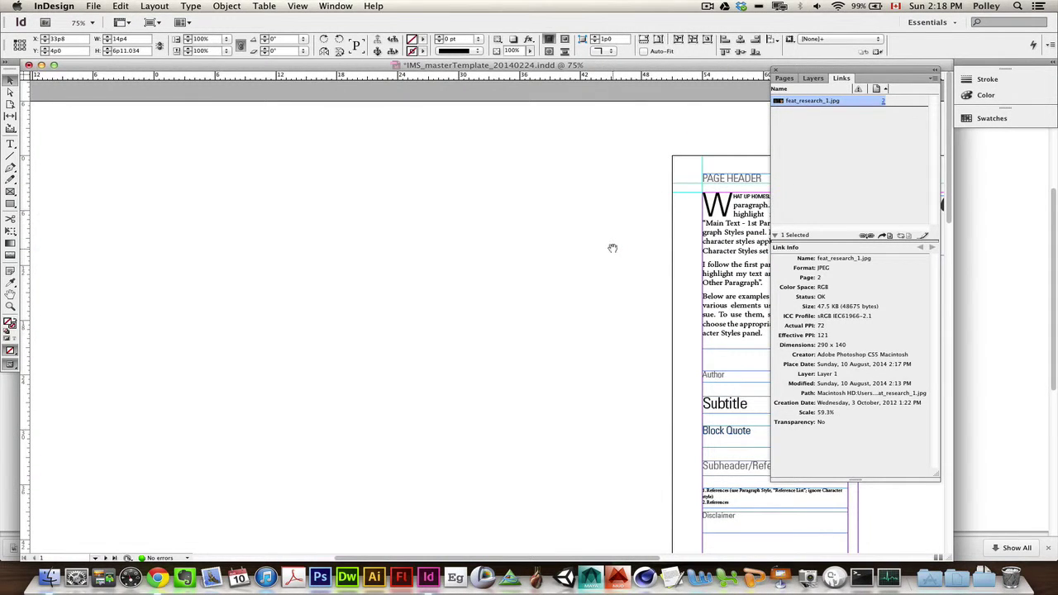
drag(613, 248, 342, 213)
drag(623, 284, 446, 296)
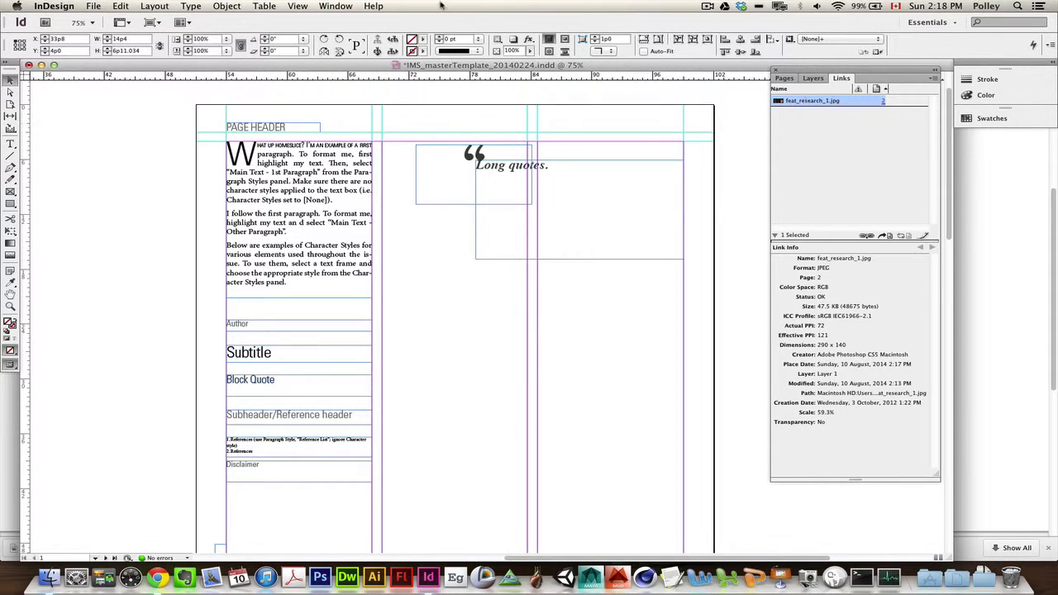
click(335, 6)
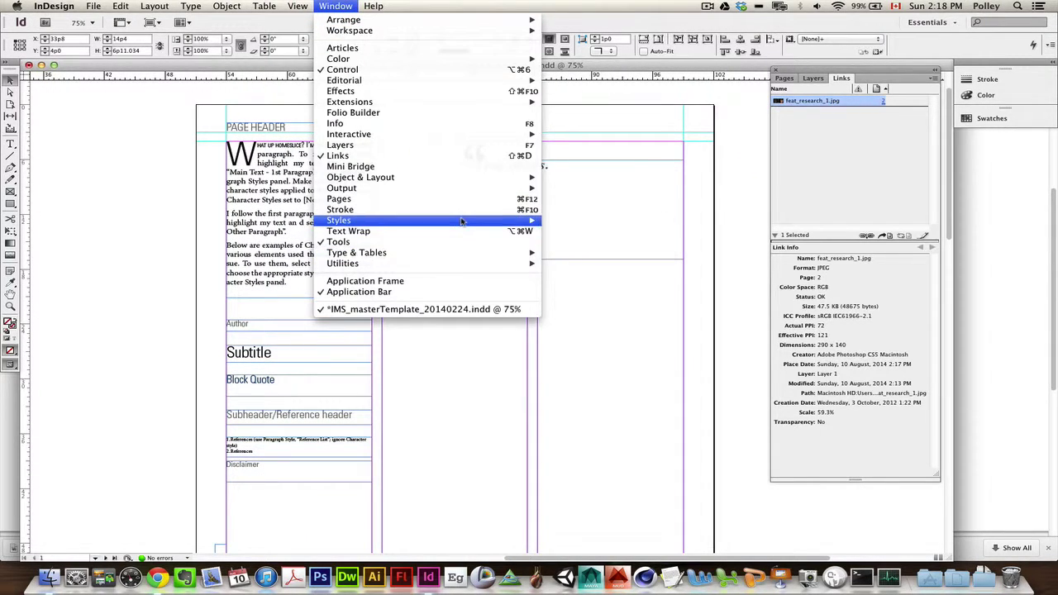
Step: Show the Paragraph Styles list with Main Text – 1st Paragraph and Reference List, then go to Finder
mouse_move(461, 220)
click(615, 231)
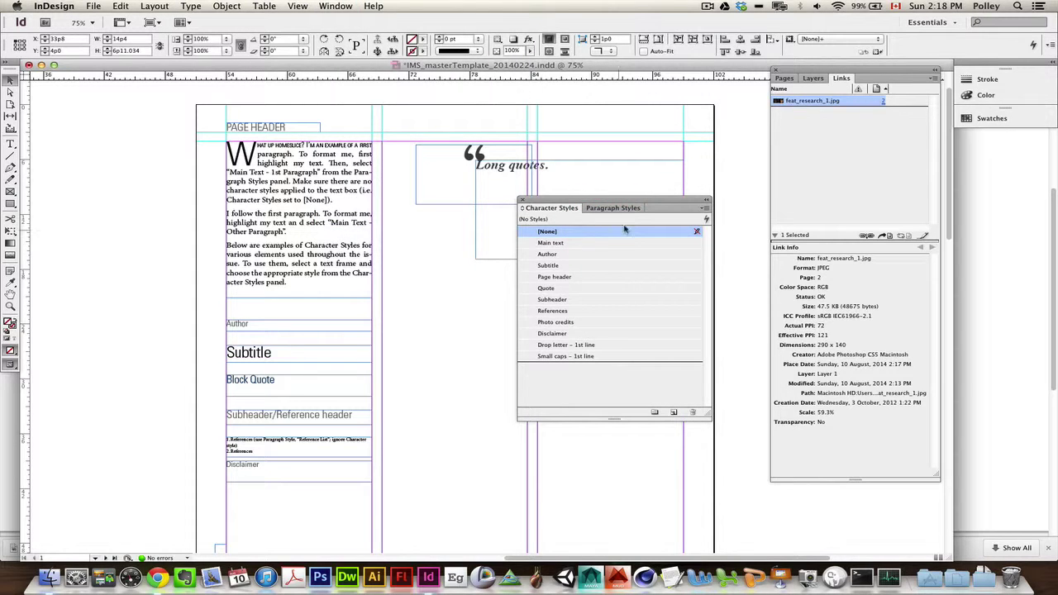
click(612, 208)
click(550, 209)
click(628, 209)
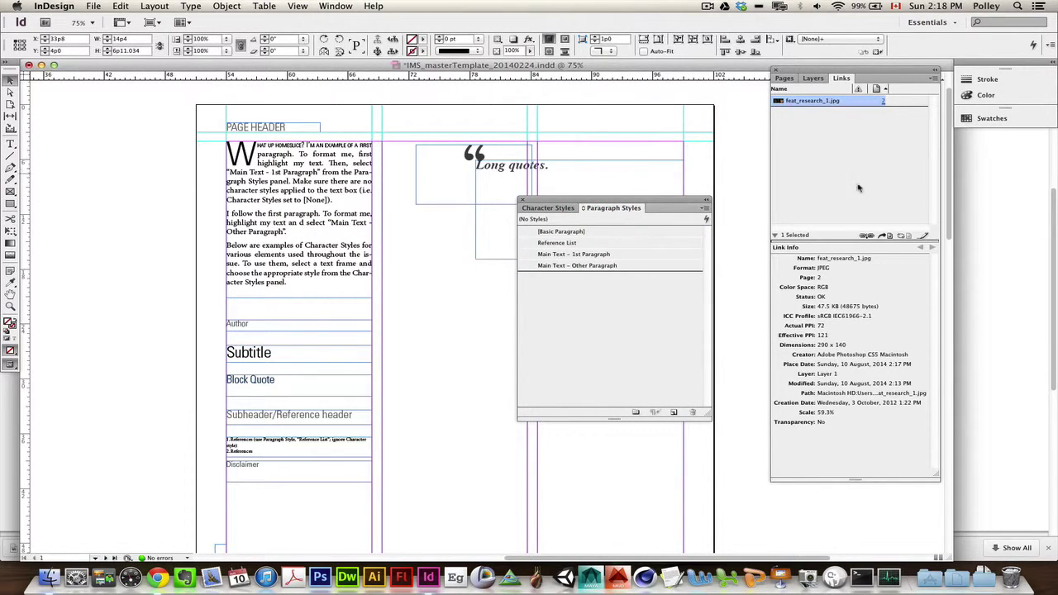
key(super+Tab)
drag(502, 198, 514, 132)
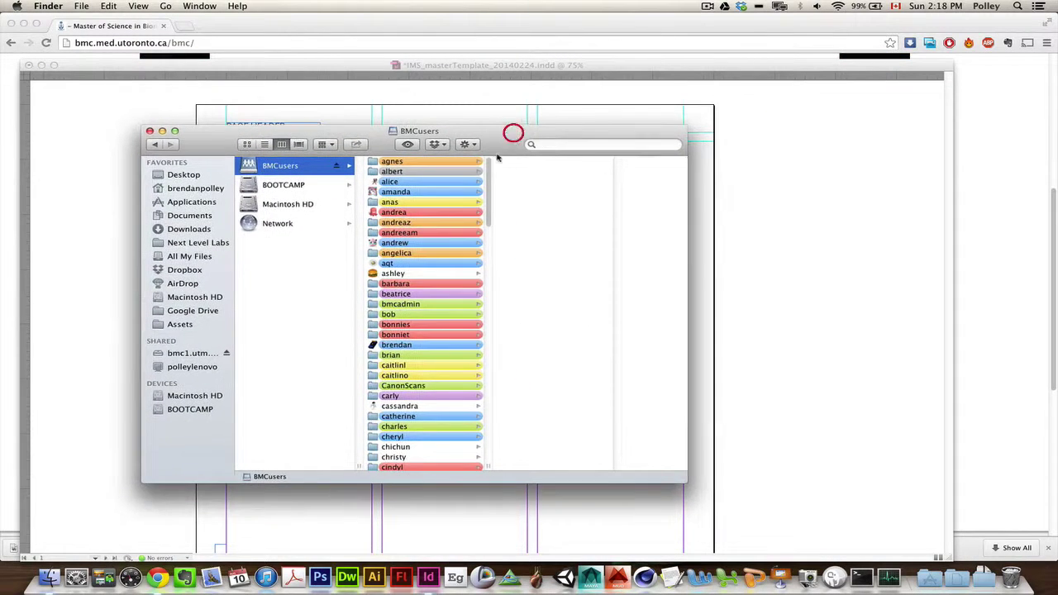
Step: Open Shared > IMS COMPILE on the BMCusers server in Finder's column view
scroll(446, 258, down, 1)
scroll(444, 259, down, 5)
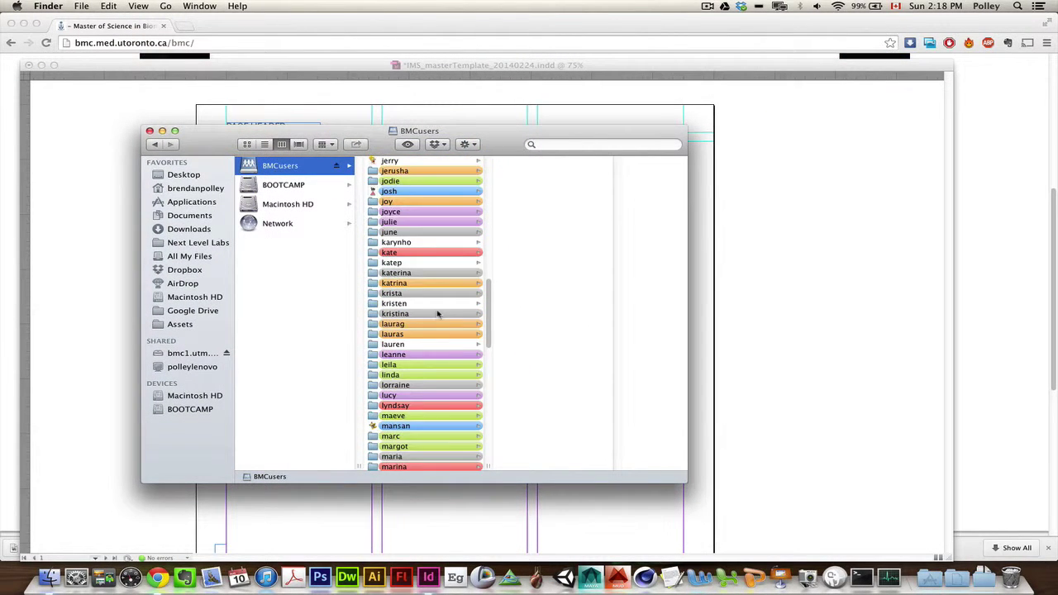
scroll(438, 313, down, 3)
scroll(438, 313, down, 3)
scroll(438, 313, up, 5)
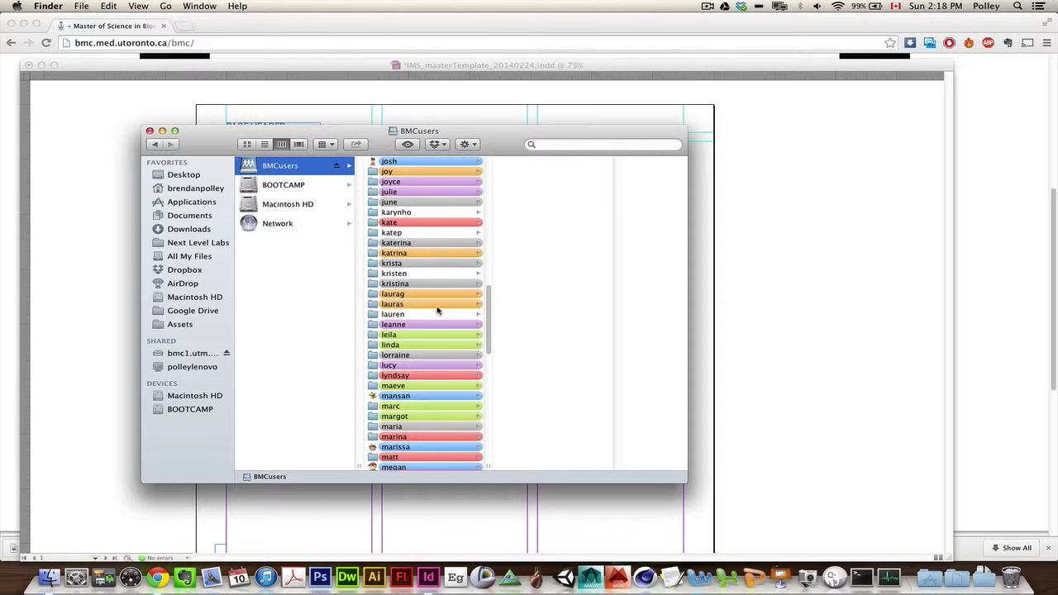
scroll(438, 310, up, 3)
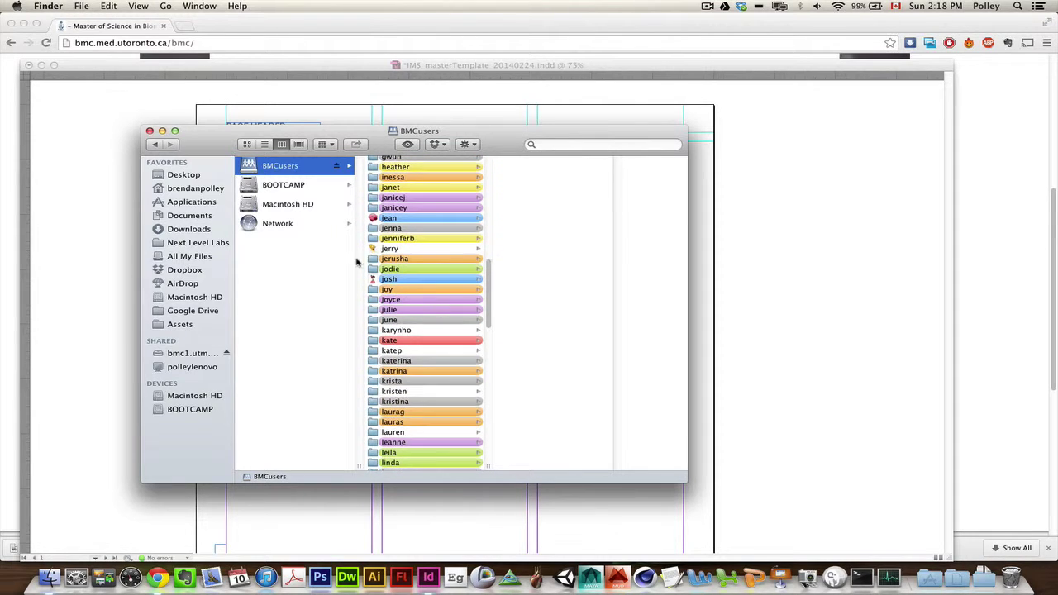
scroll(460, 263, down, 8)
scroll(460, 263, down, 4)
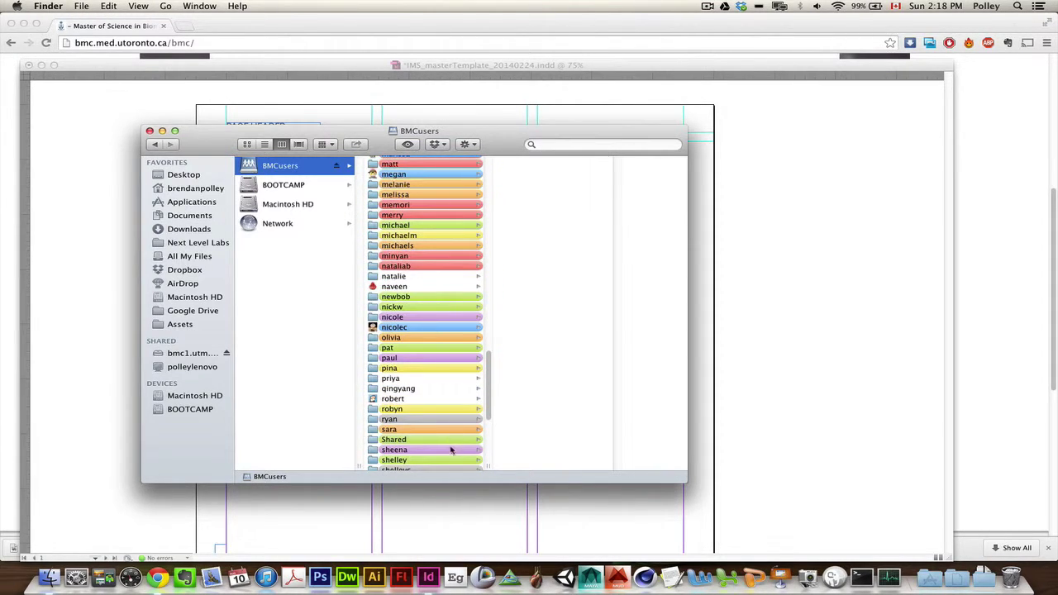
scroll(450, 447, down, 4)
scroll(441, 394, down, 2)
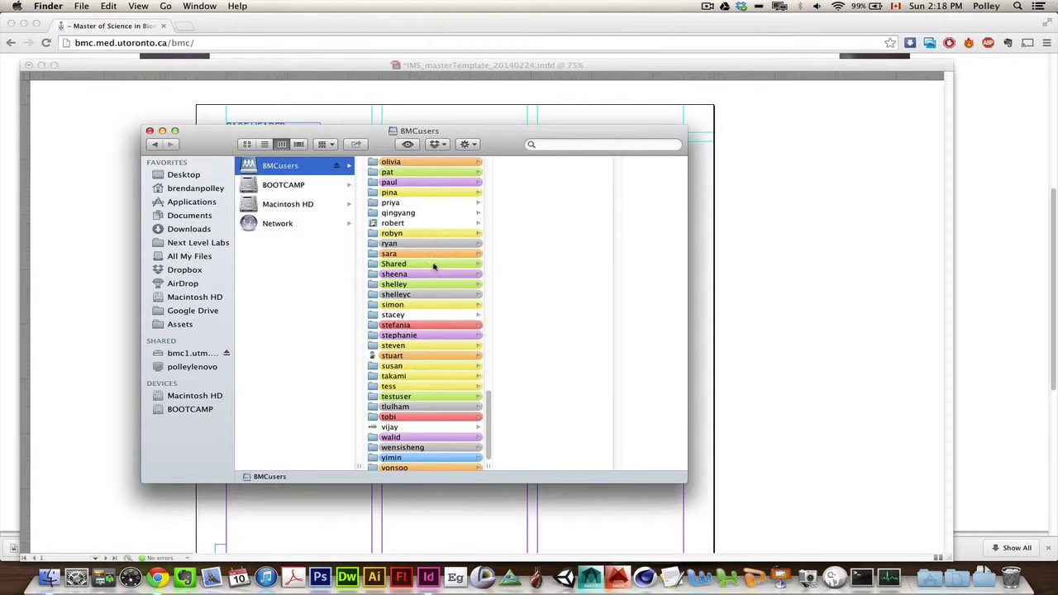
click(433, 265)
scroll(583, 300, down, 10)
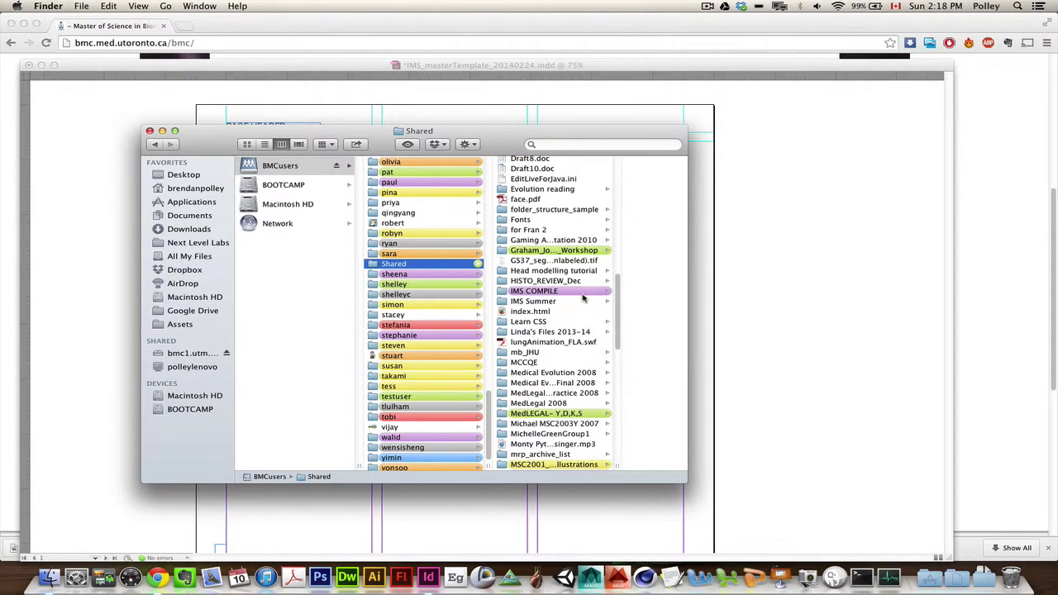
click(566, 291)
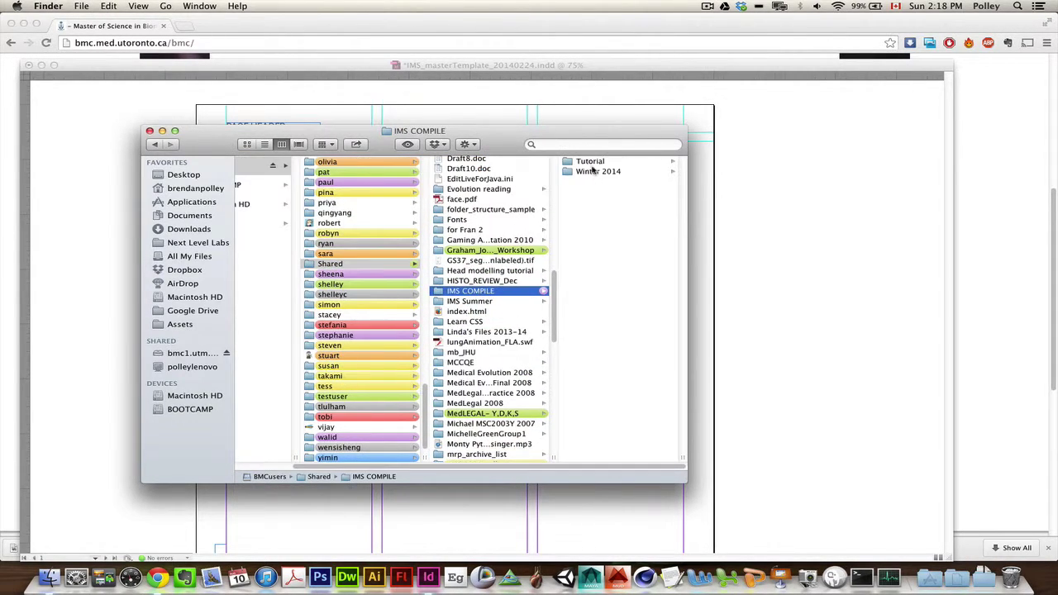
Step: Open Tutorial > assets to view its images and fonts, then move Finder aside and return to InDesign
click(592, 161)
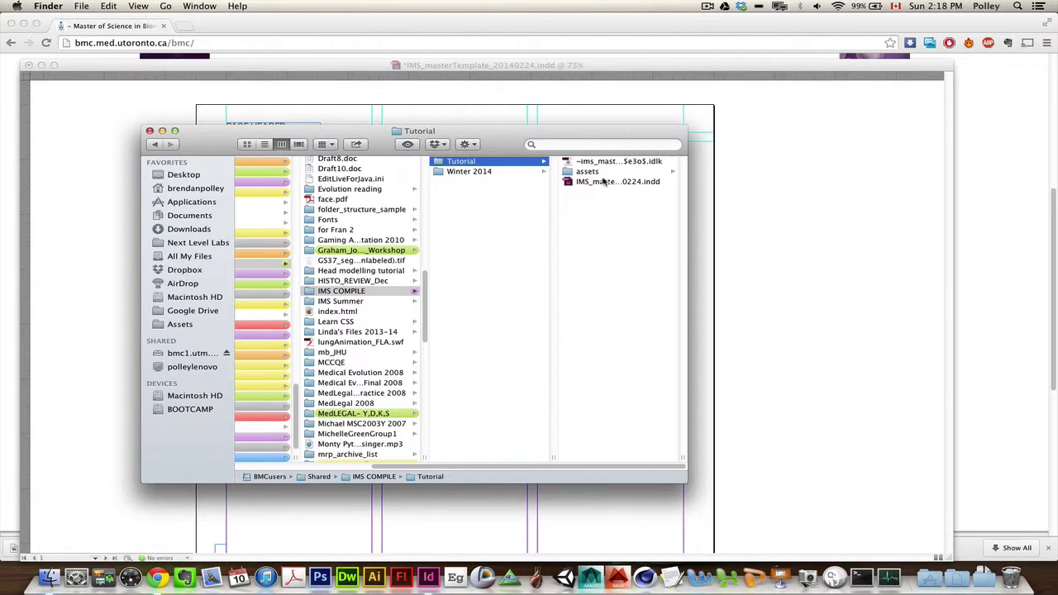
click(593, 172)
click(605, 171)
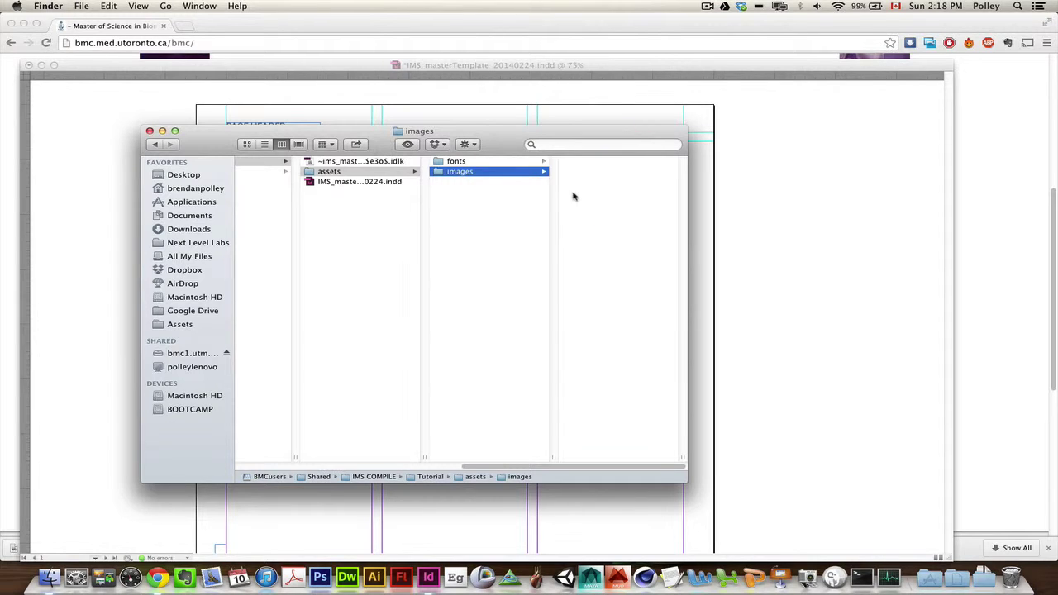
click(520, 162)
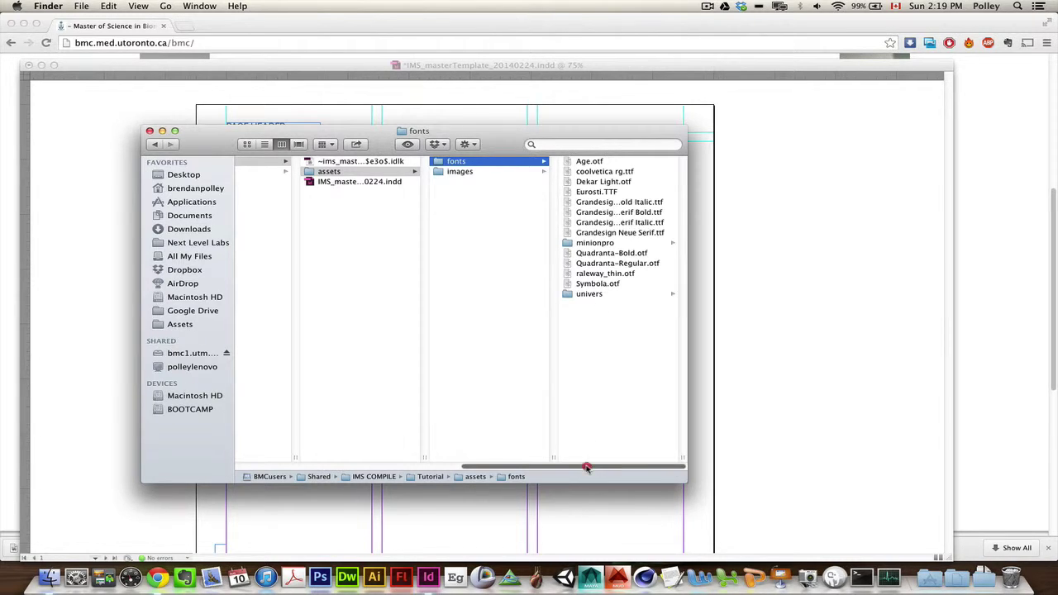
drag(588, 465, 483, 465)
drag(476, 132, 777, 141)
click(674, 70)
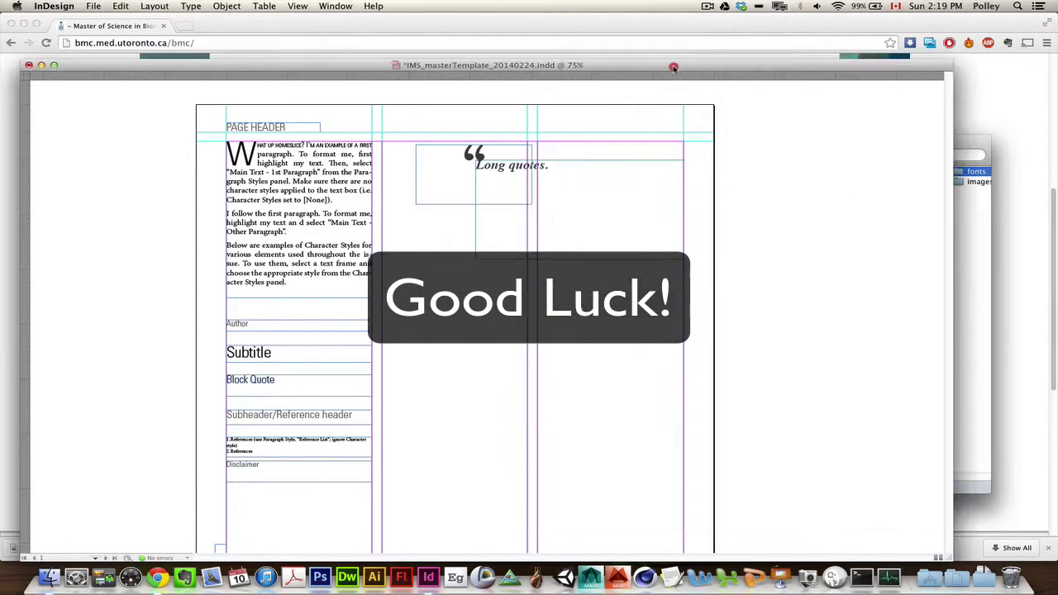